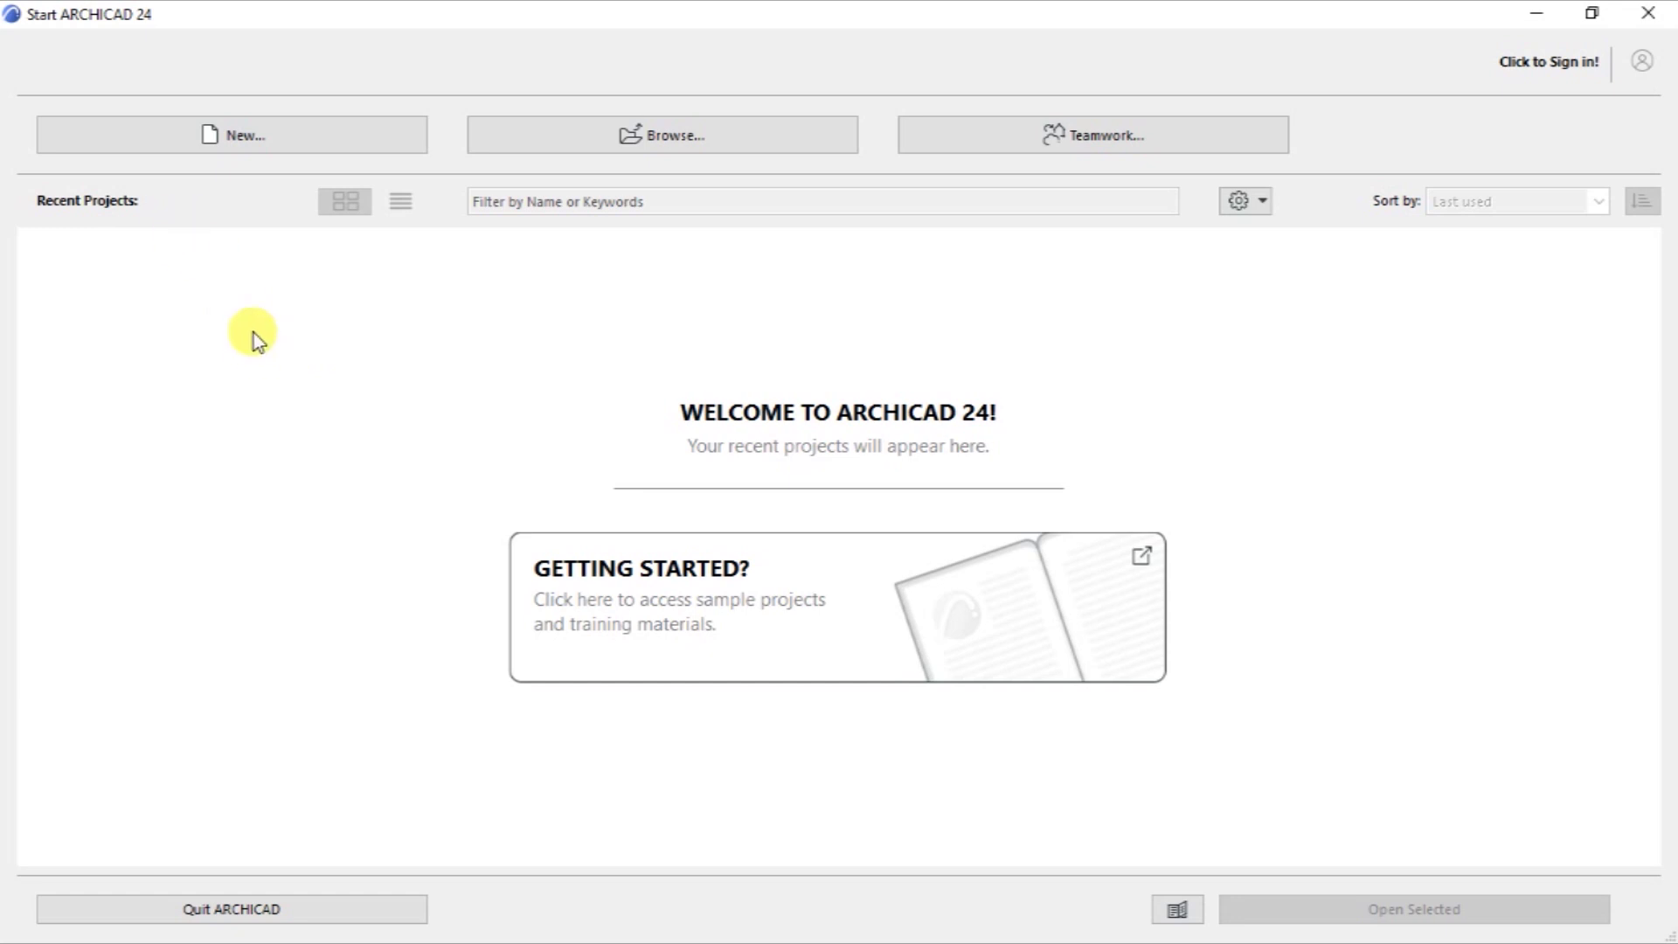
# Create a new project from ARCHICAD 24 Template.tpl with the Default Profile work environment.
pyautogui.click(187, 139)
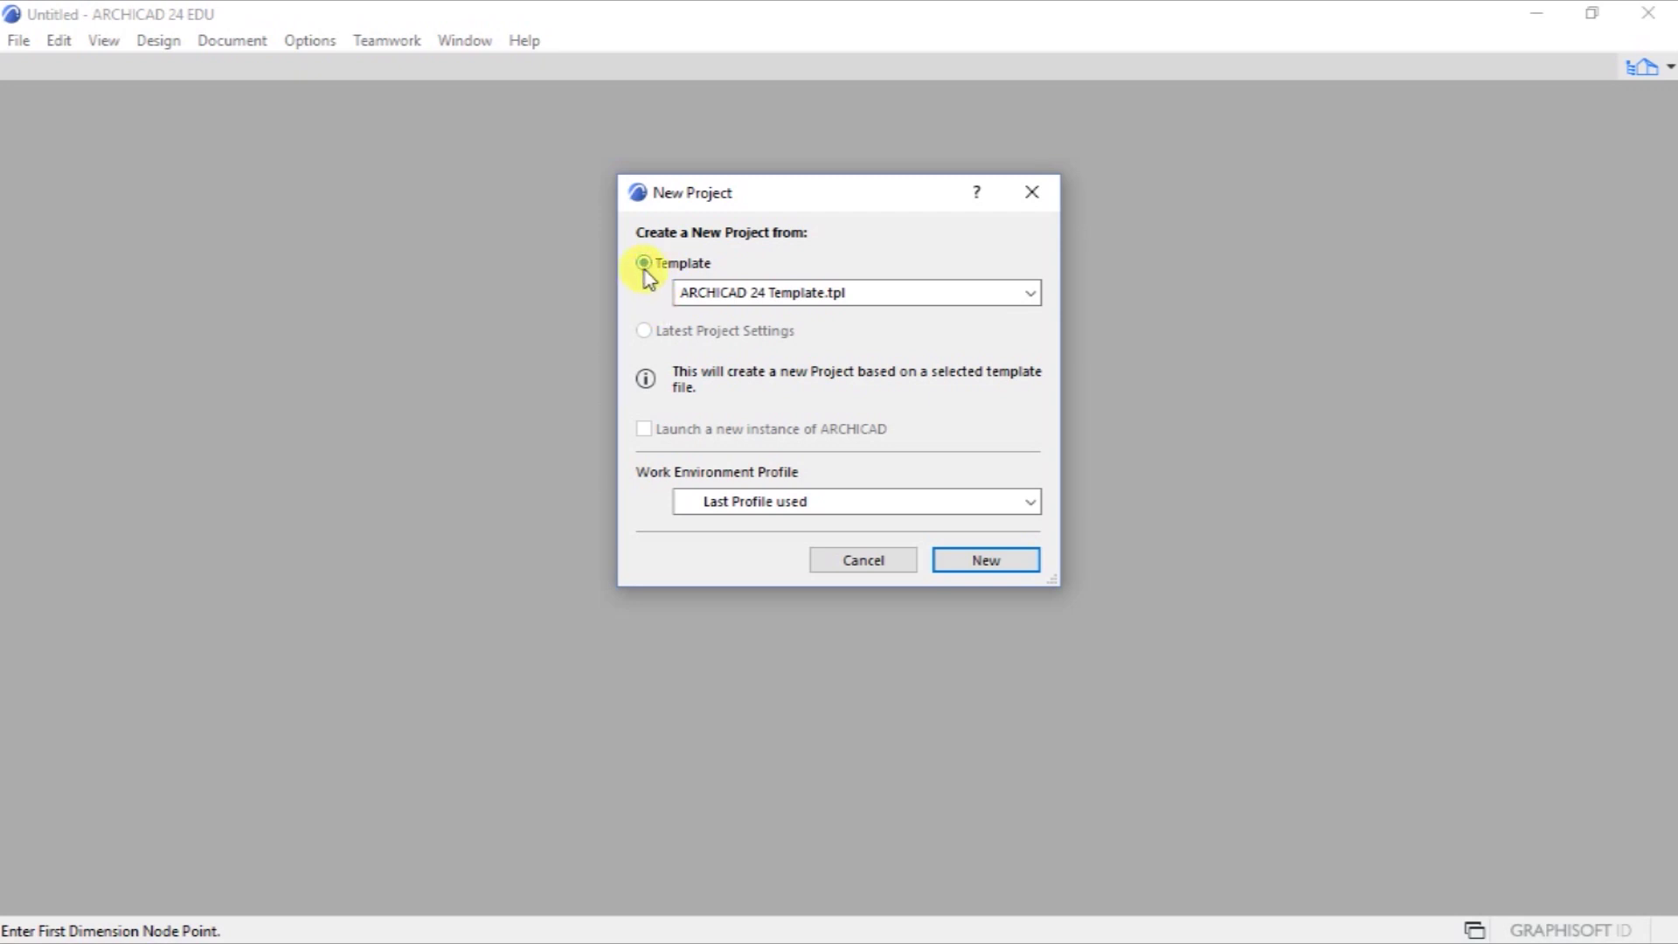
pyautogui.click(1032, 294)
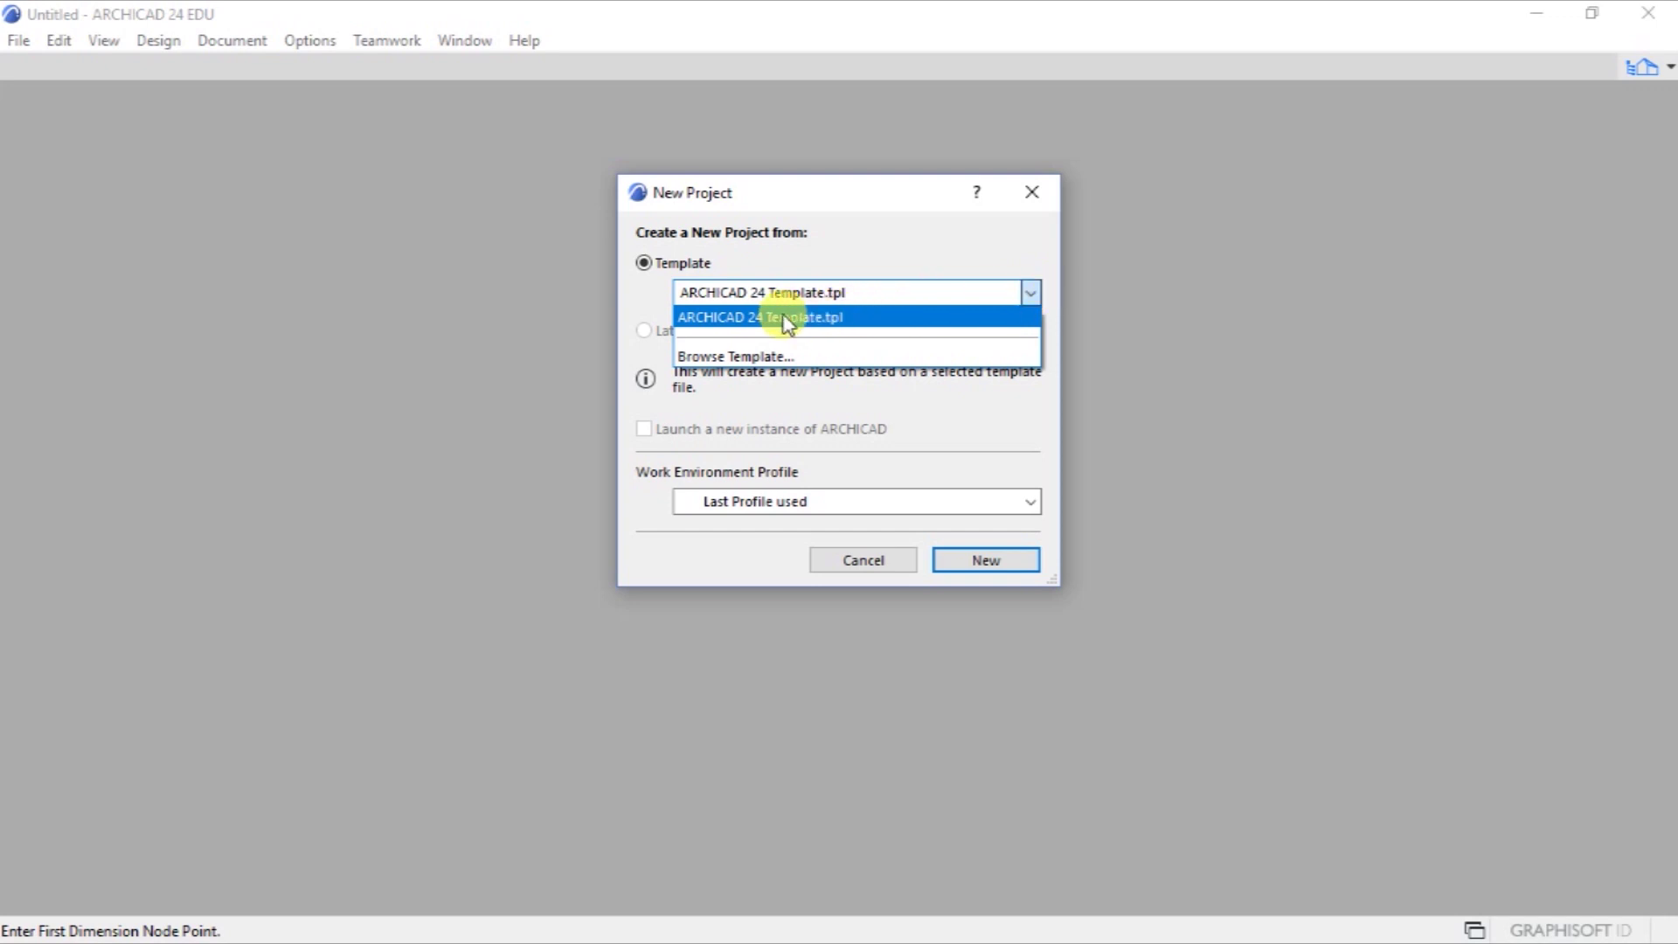
pyautogui.click(779, 316)
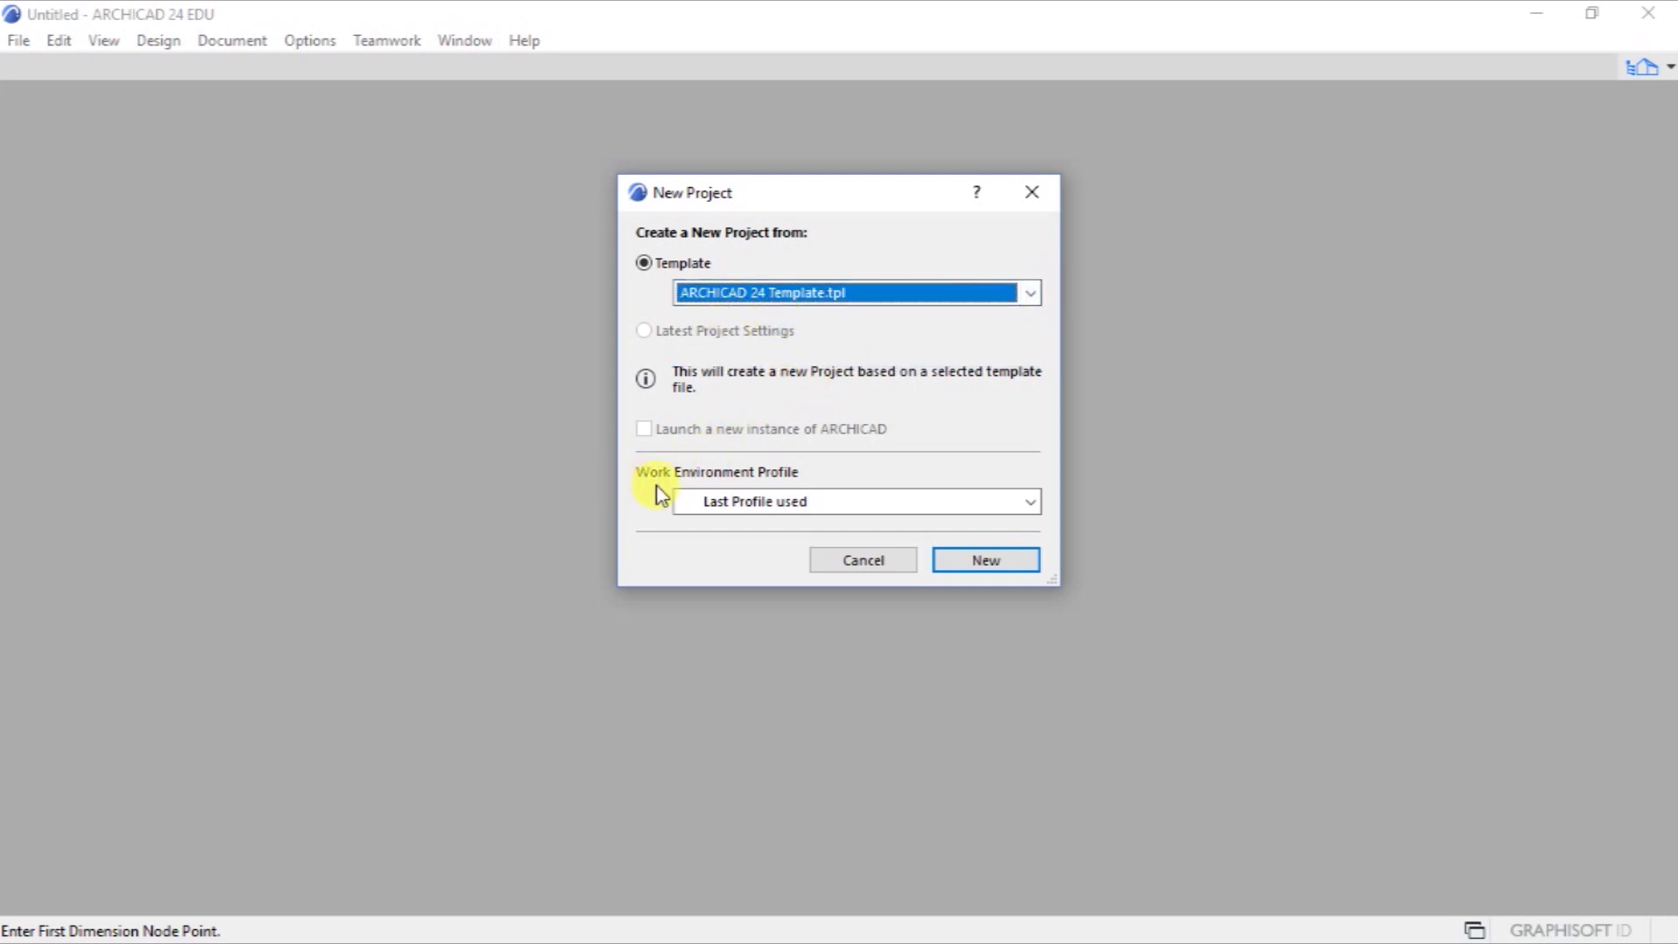
pyautogui.click(973, 506)
pyautogui.click(800, 547)
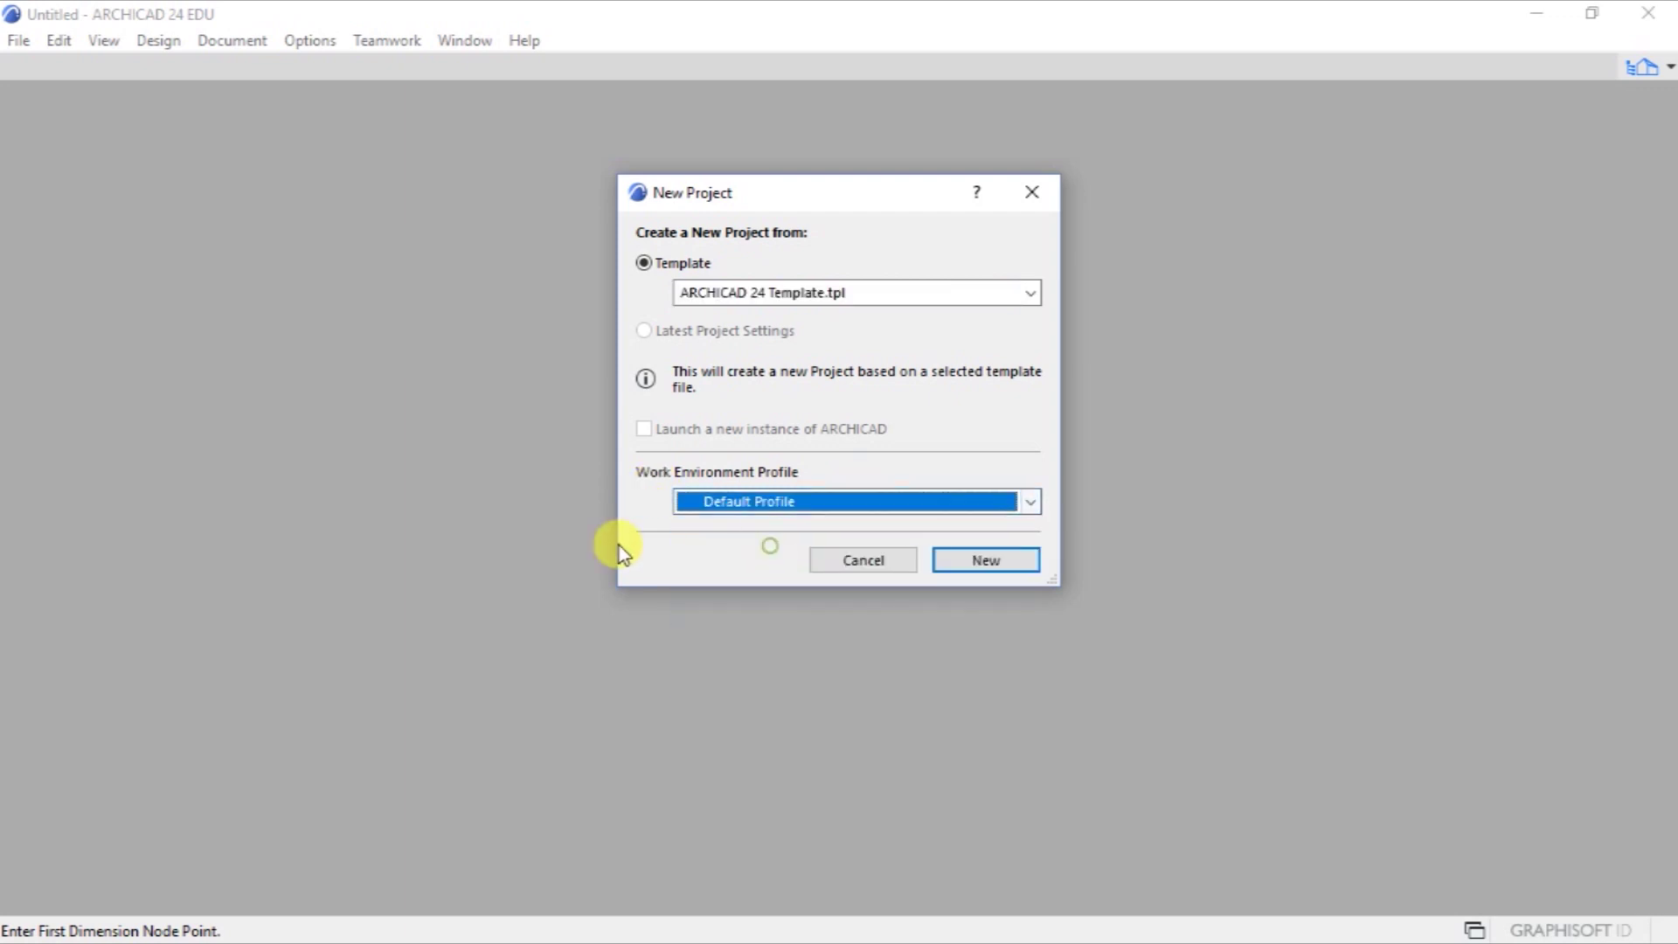
pyautogui.click(956, 557)
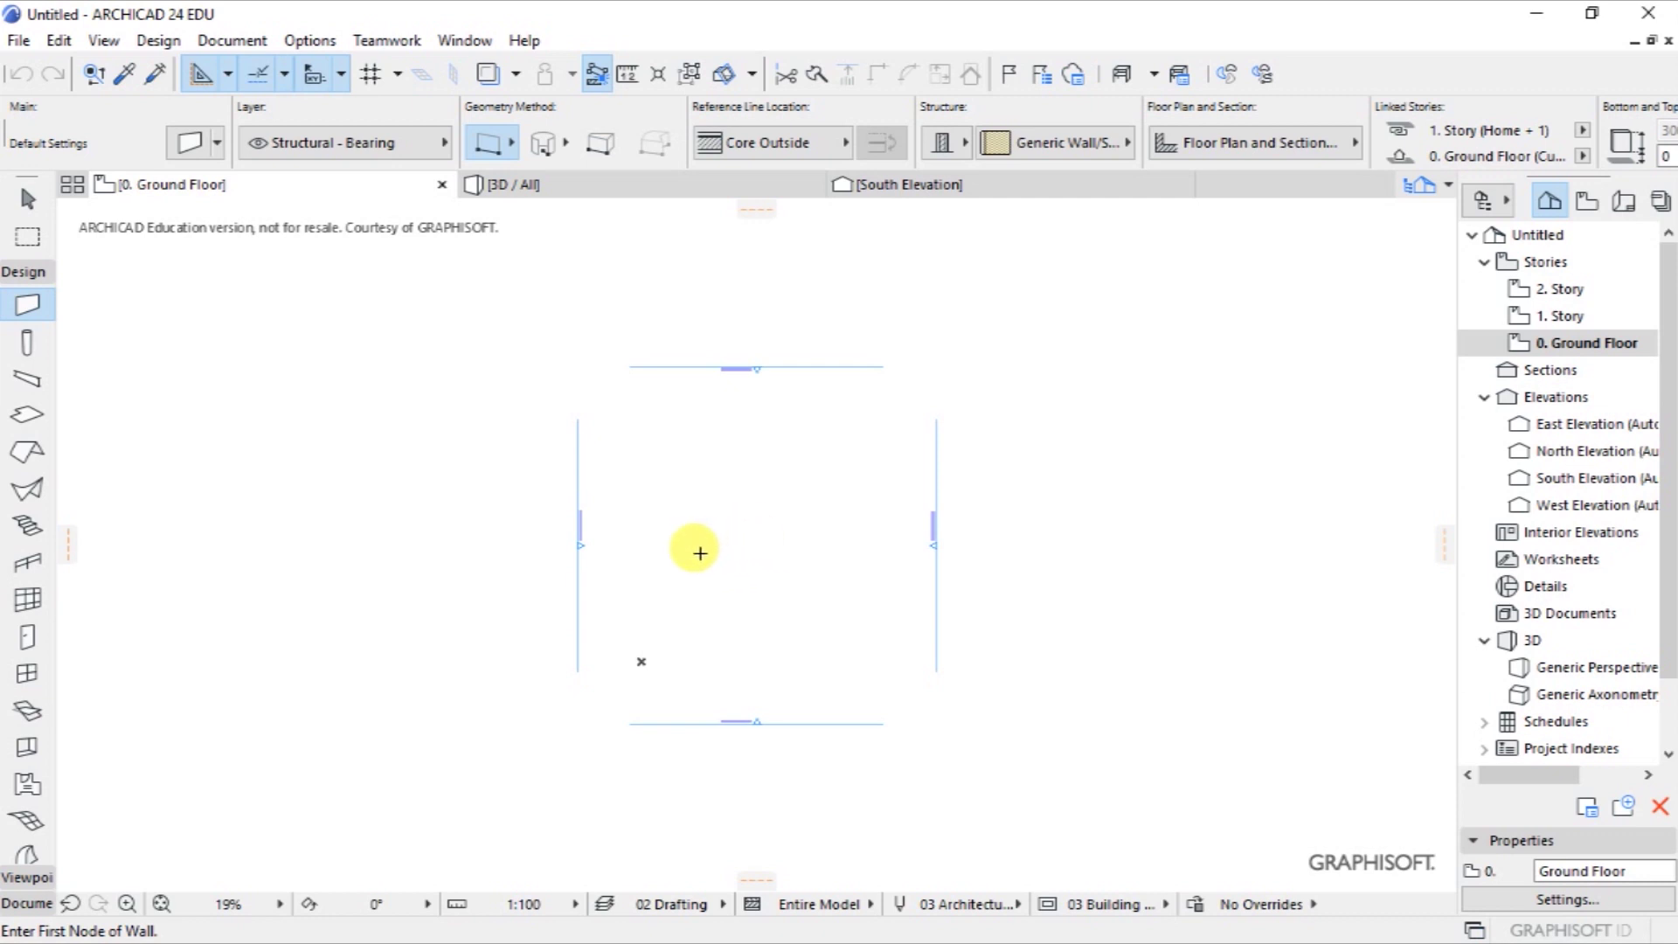
pyautogui.scroll(1, 705, 547)
pyautogui.scroll(1, 726, 552)
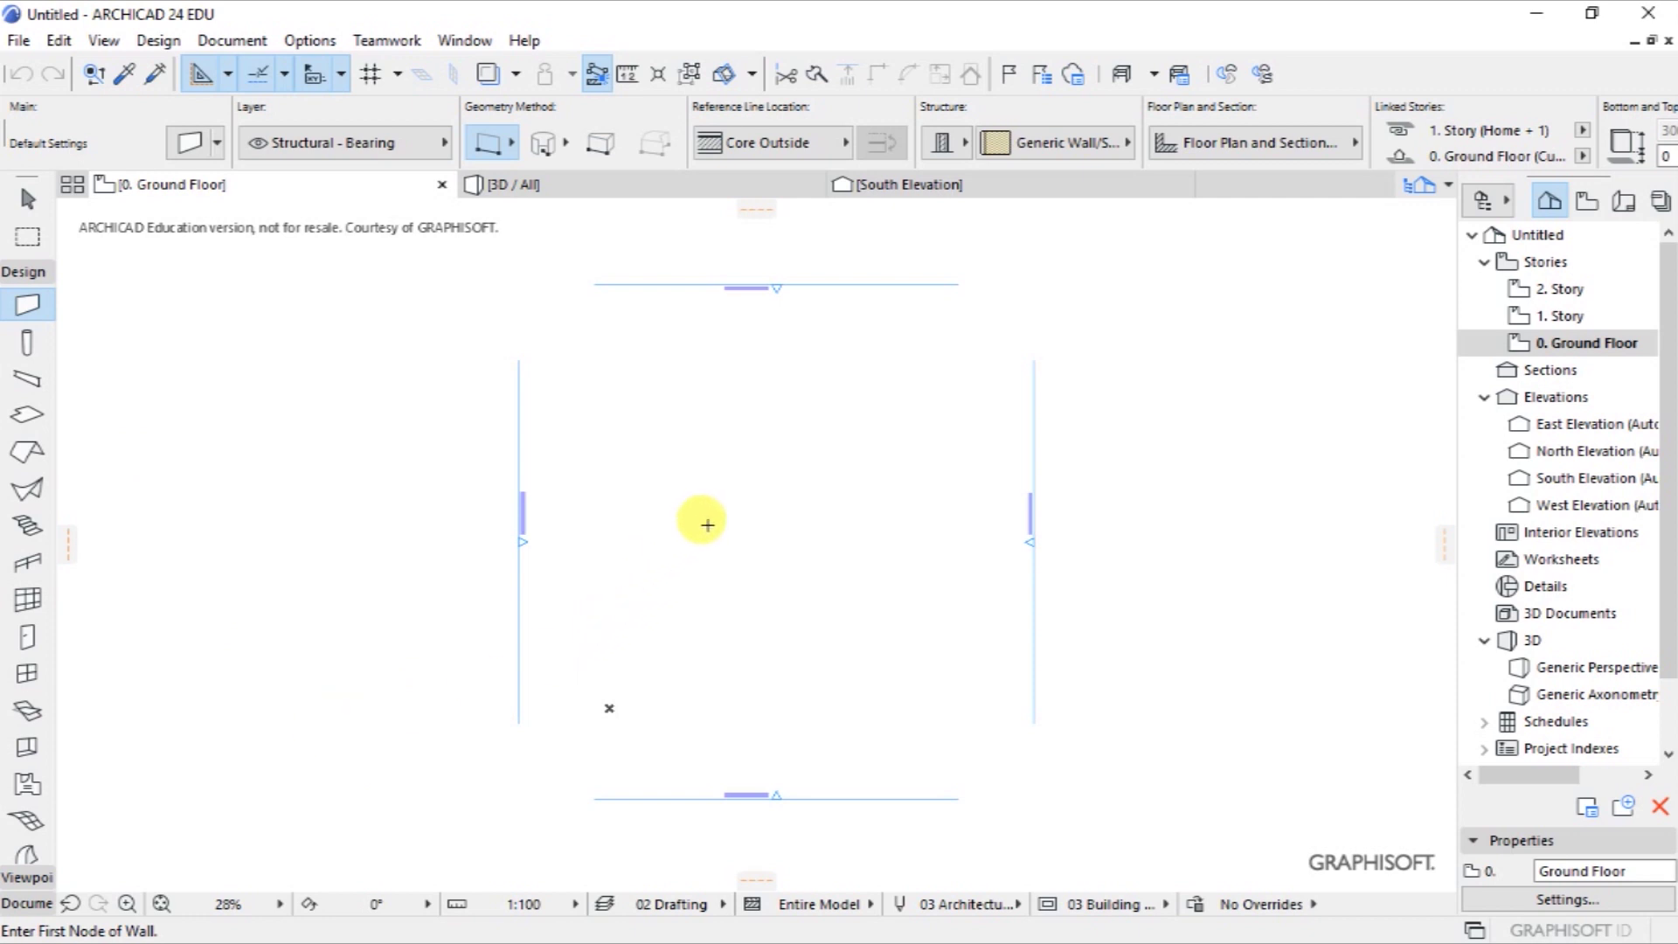
pyautogui.scroll(1, 739, 546)
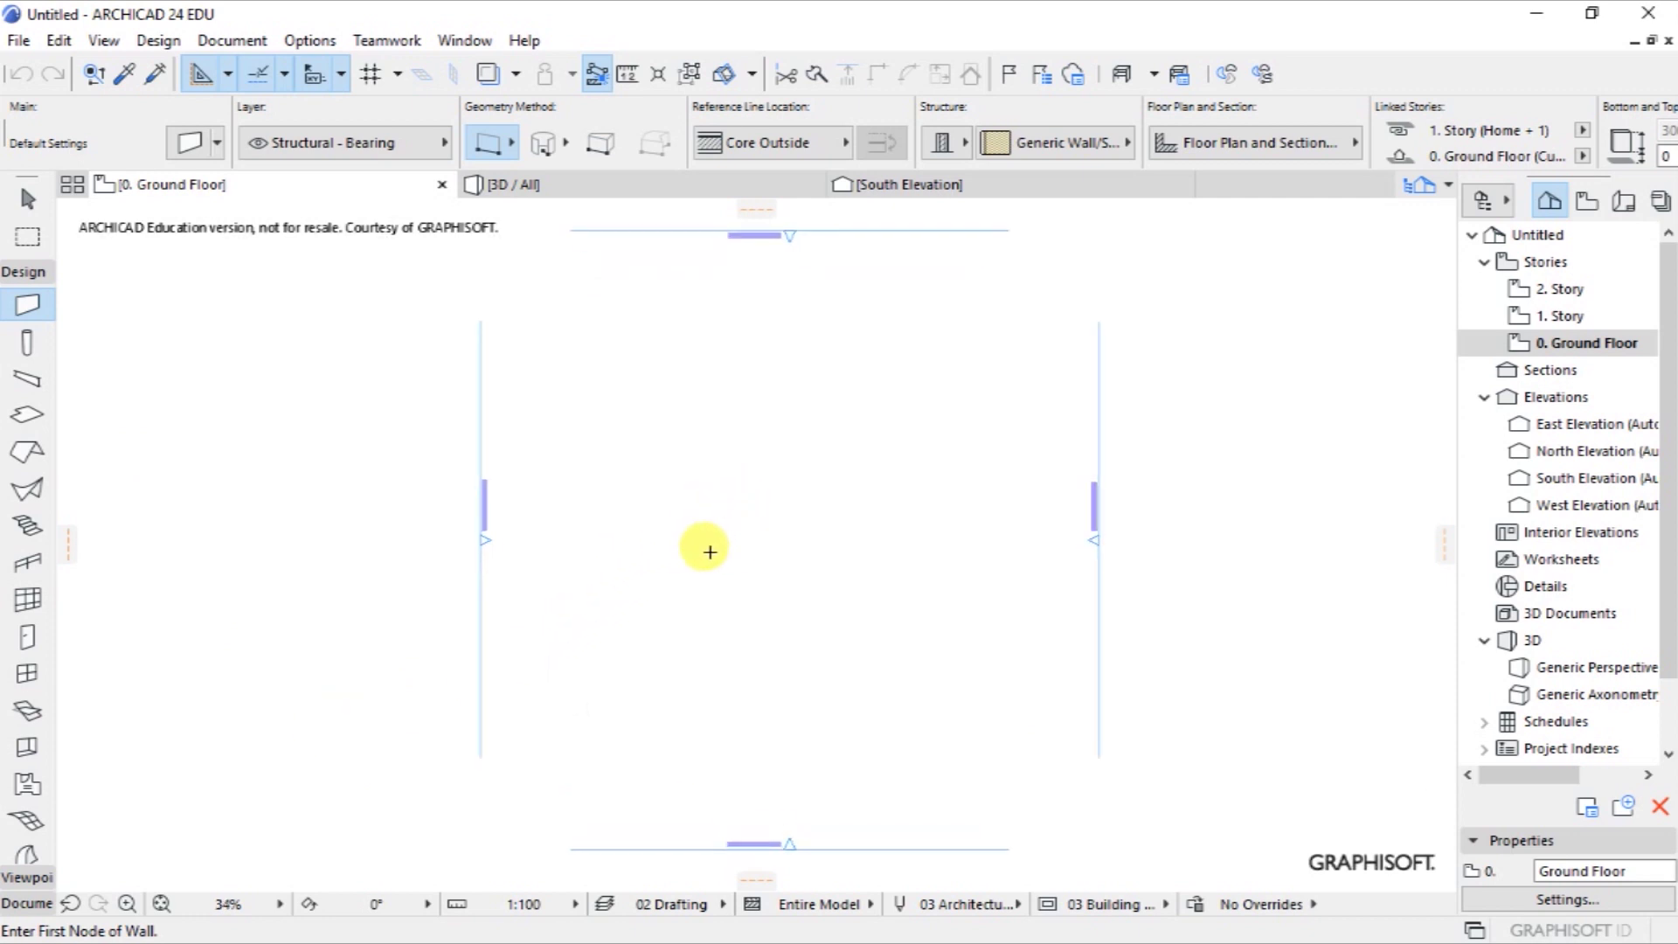
pyautogui.scroll(-1, 767, 578)
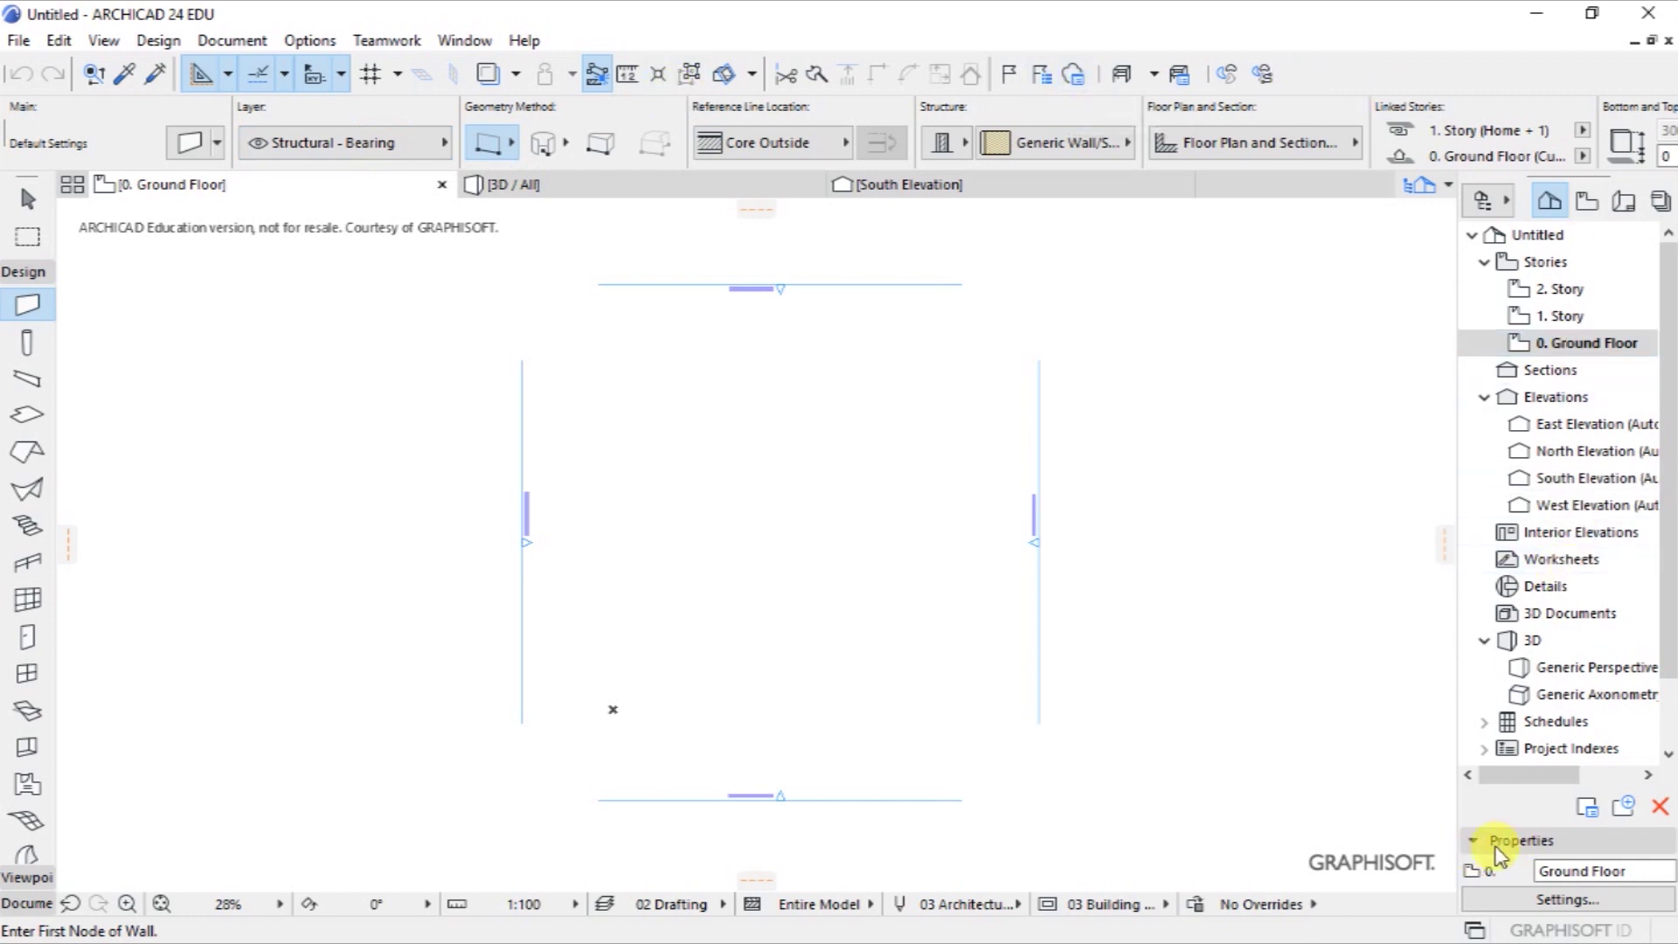
# Open the View menu on the new project's Ground Floor plan.
pyautogui.click(103, 41)
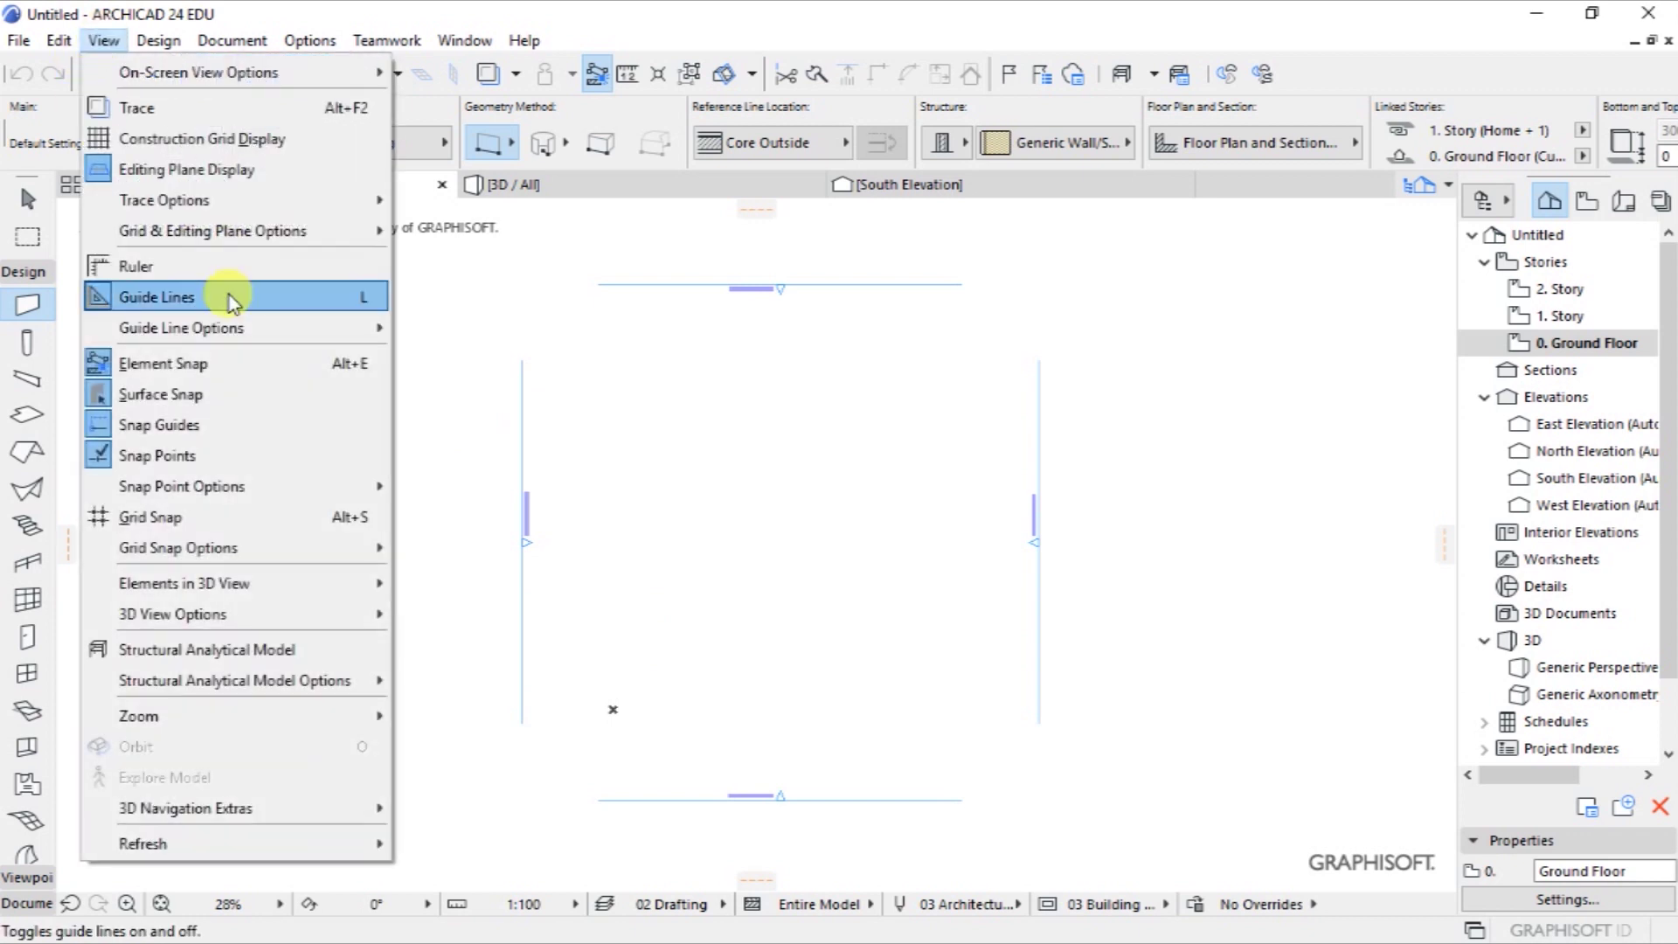
# Turn on Construction Grid Display from the View menu.
pyautogui.click(99, 136)
pyautogui.scroll(1, 678, 492)
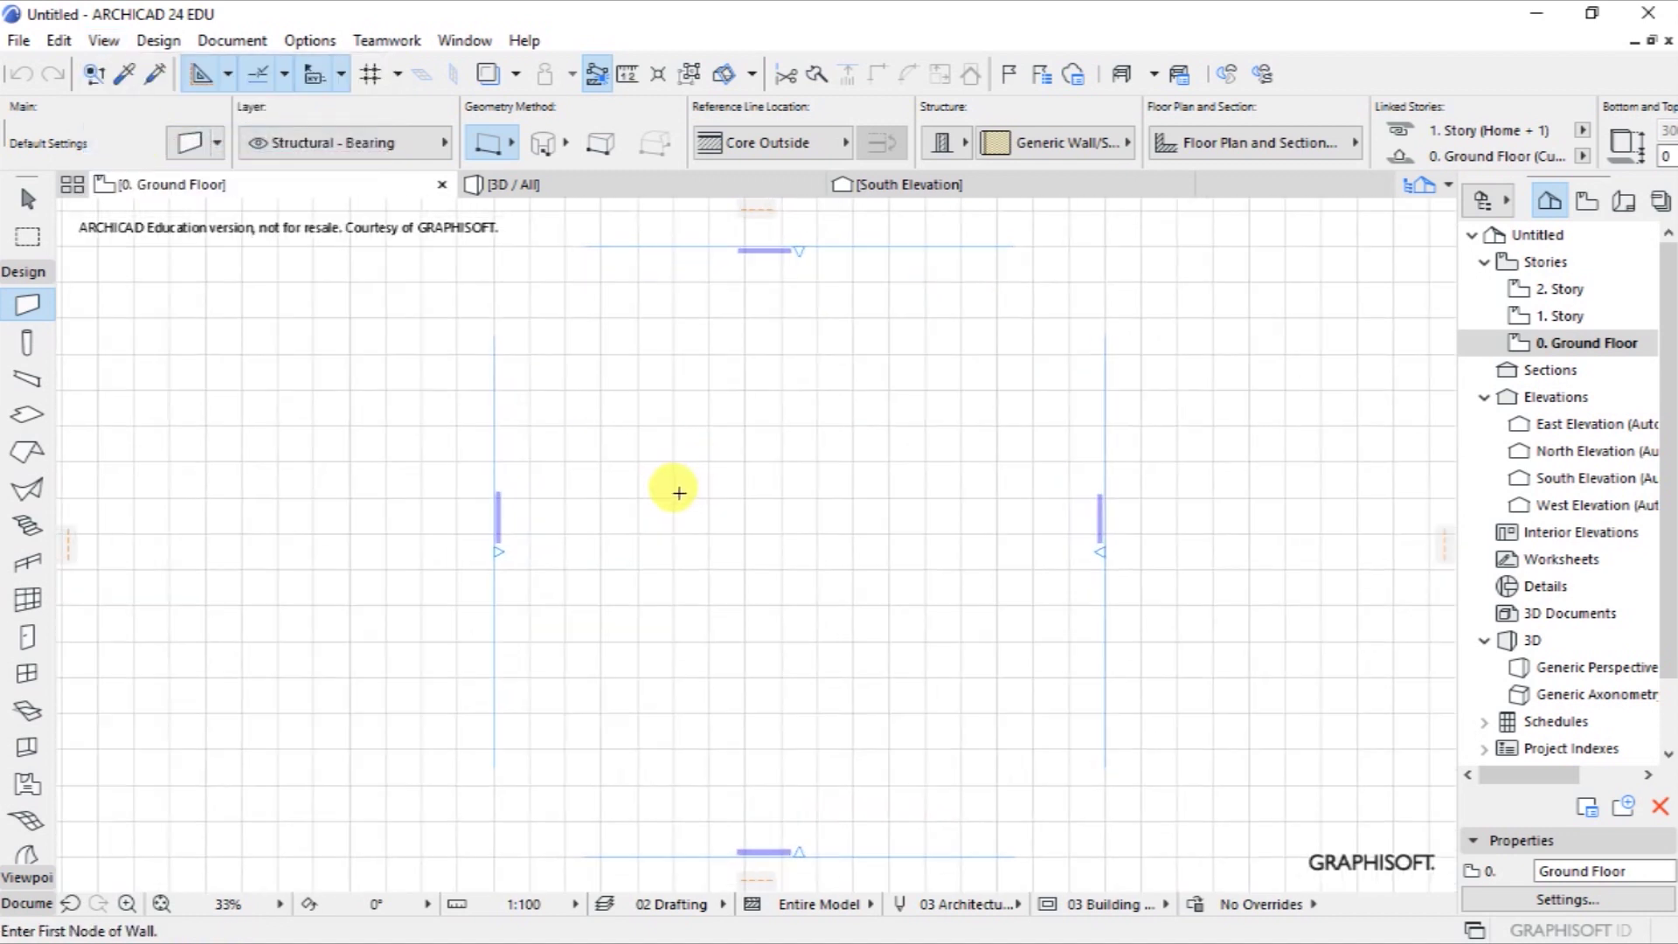
pyautogui.scroll(1, 678, 491)
pyautogui.scroll(2, 759, 223)
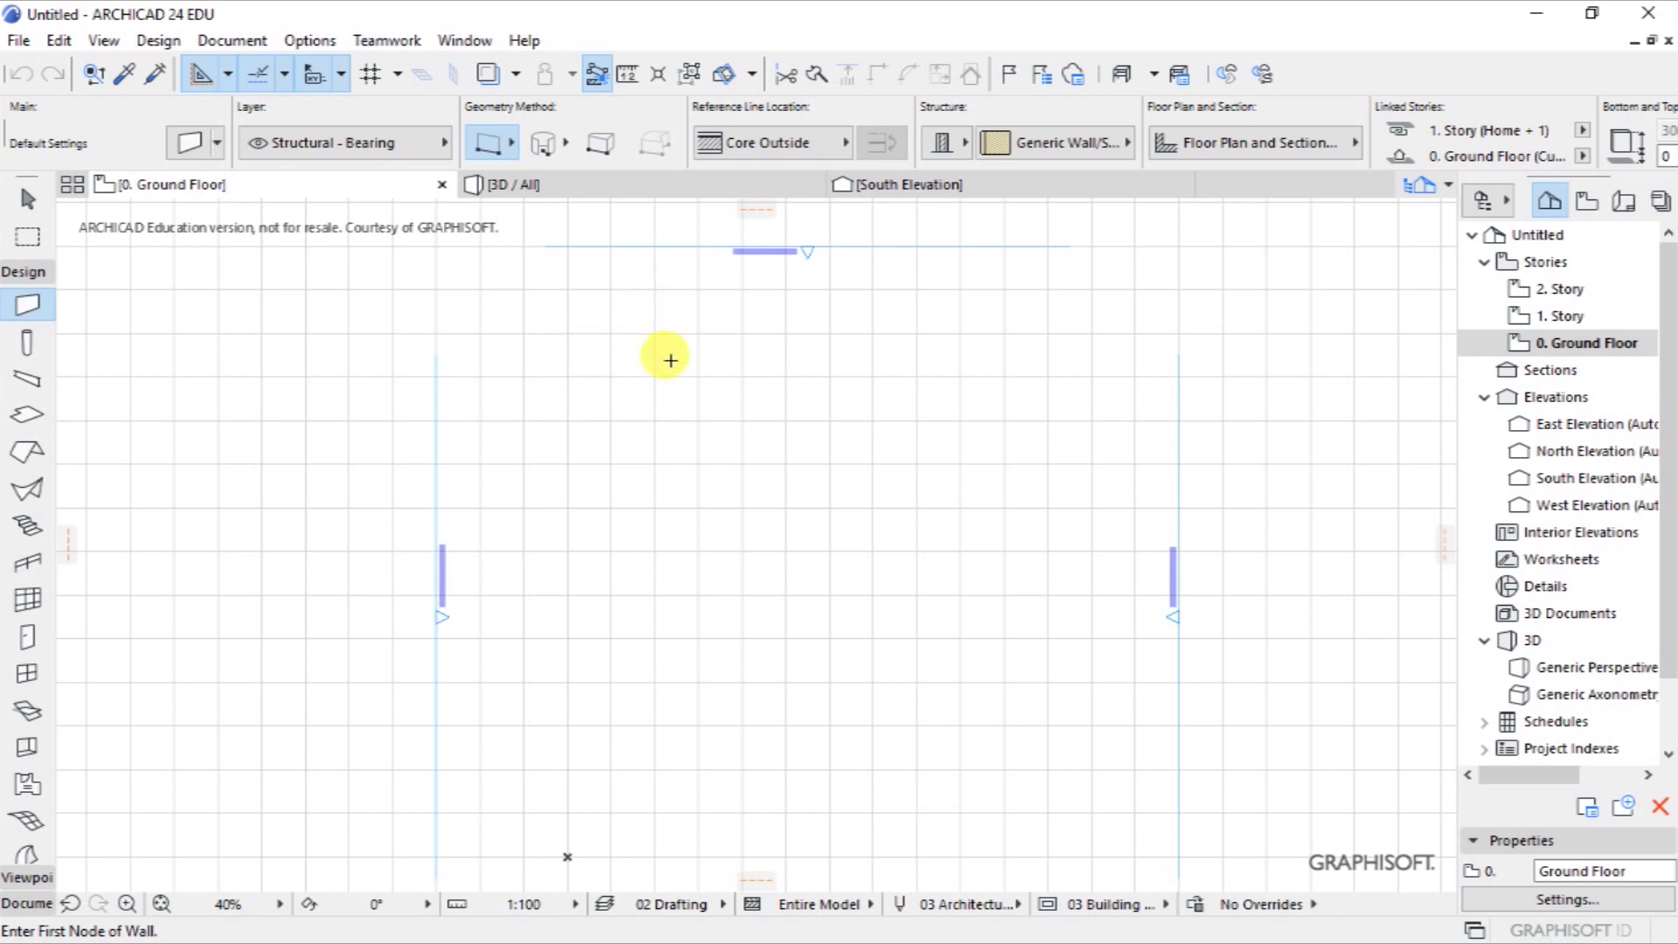
pyautogui.scroll(-2, 670, 365)
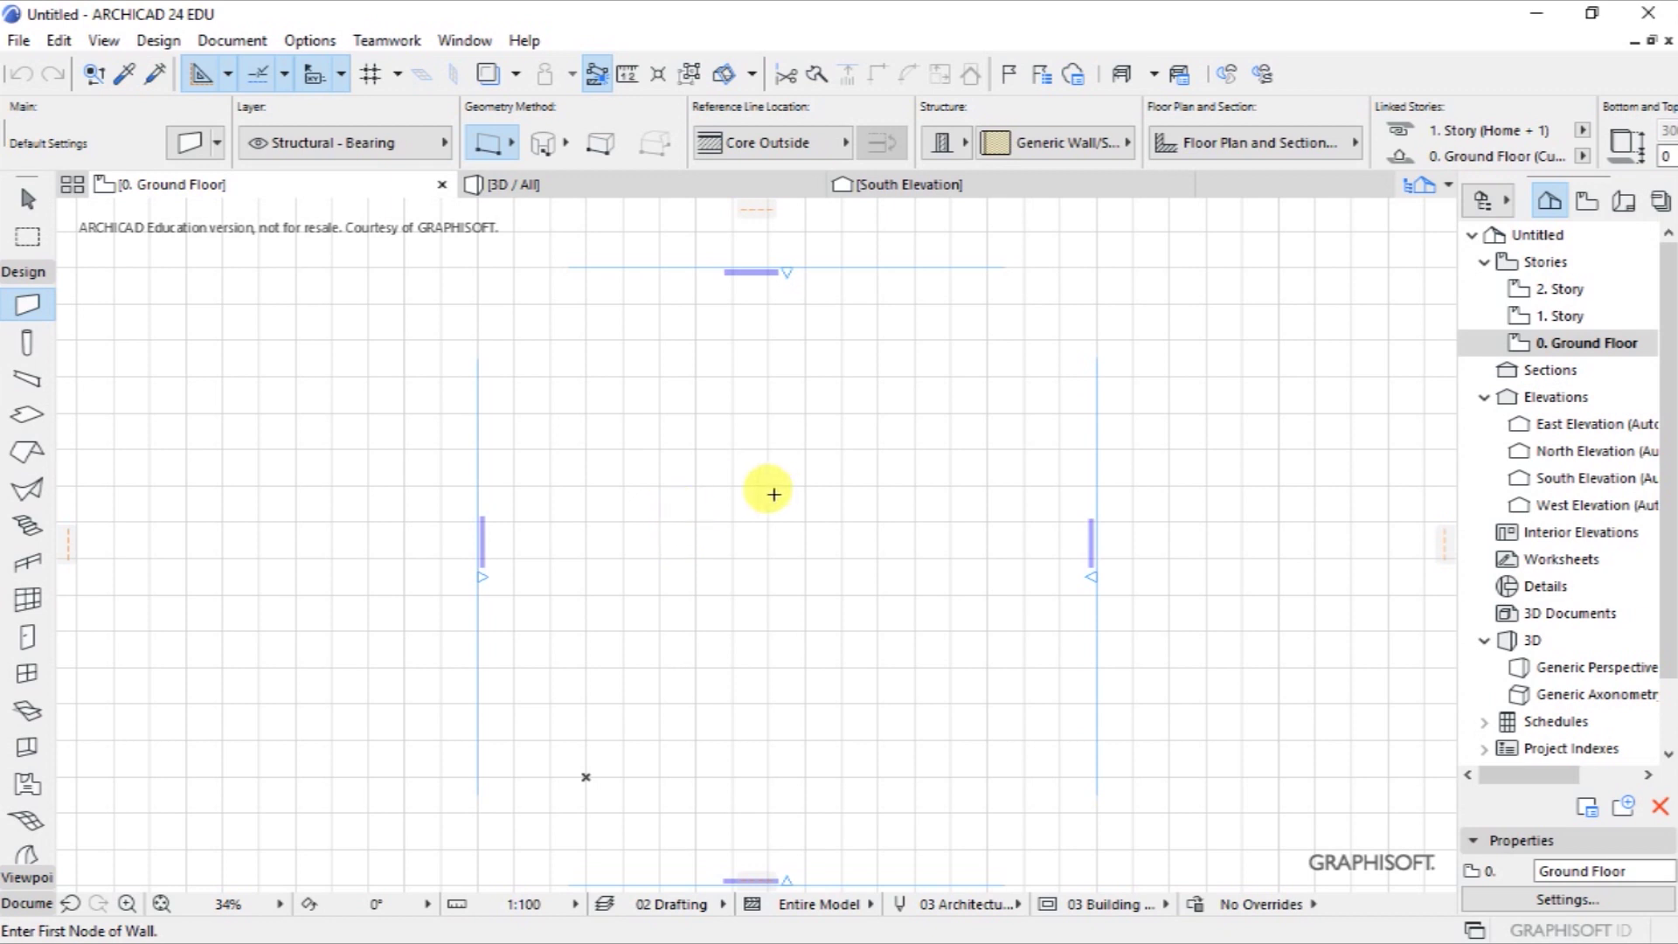
pyautogui.scroll(-2, 769, 486)
pyautogui.scroll(4, 725, 608)
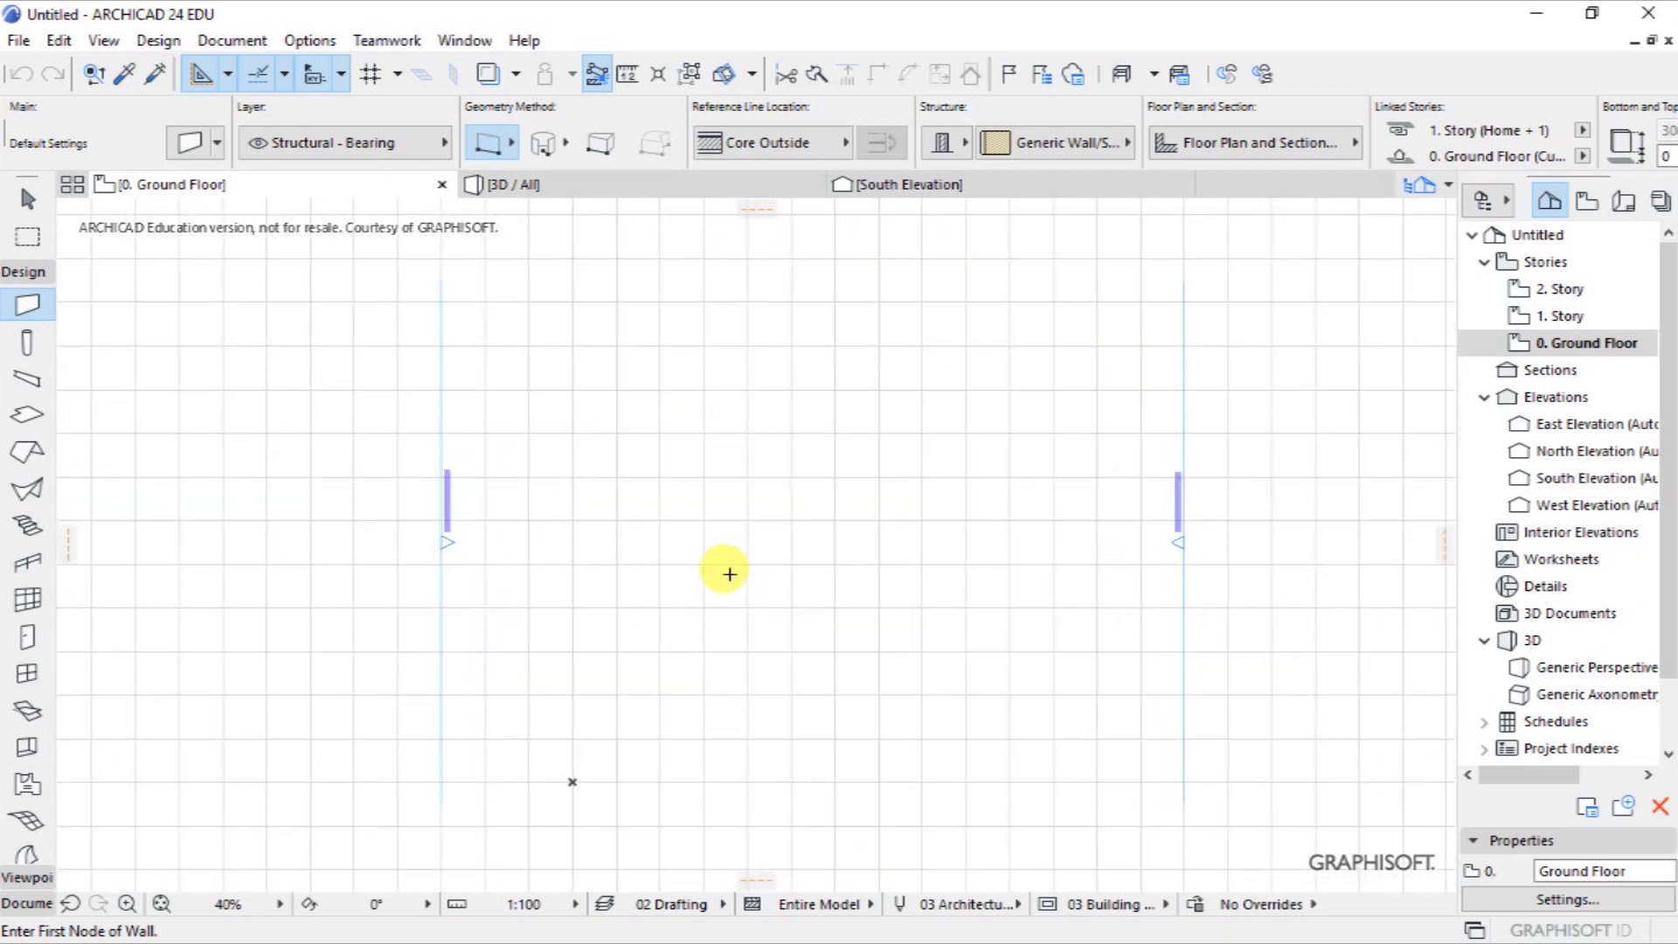
pyautogui.scroll(-2, 757, 235)
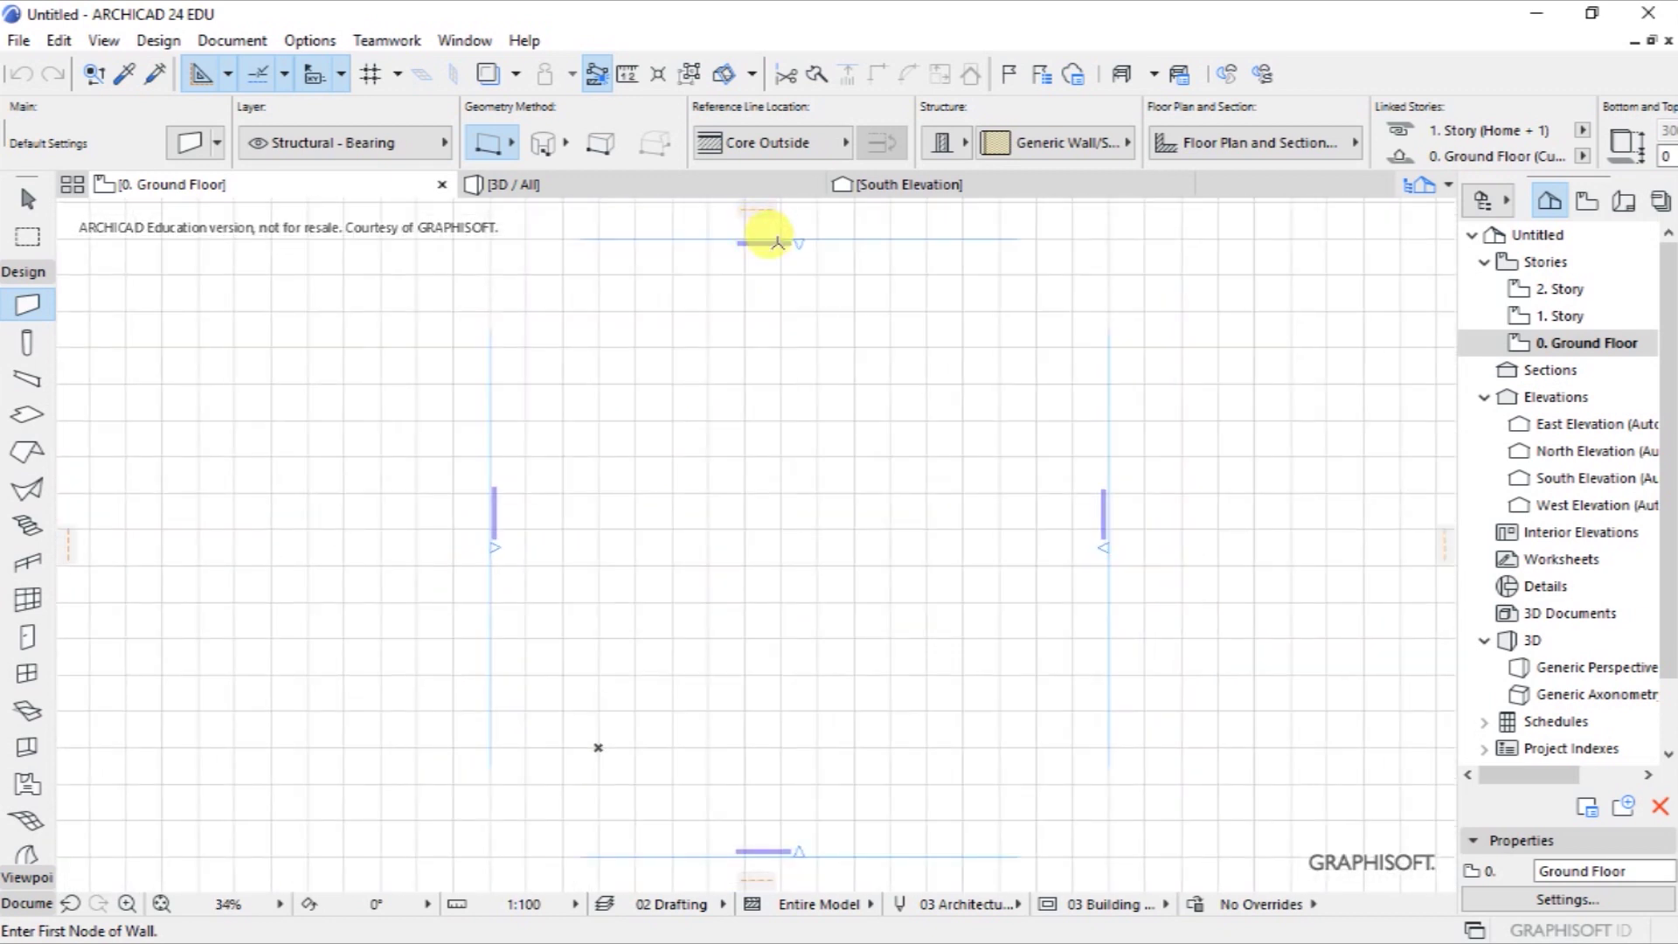
pyautogui.scroll(2, 786, 234)
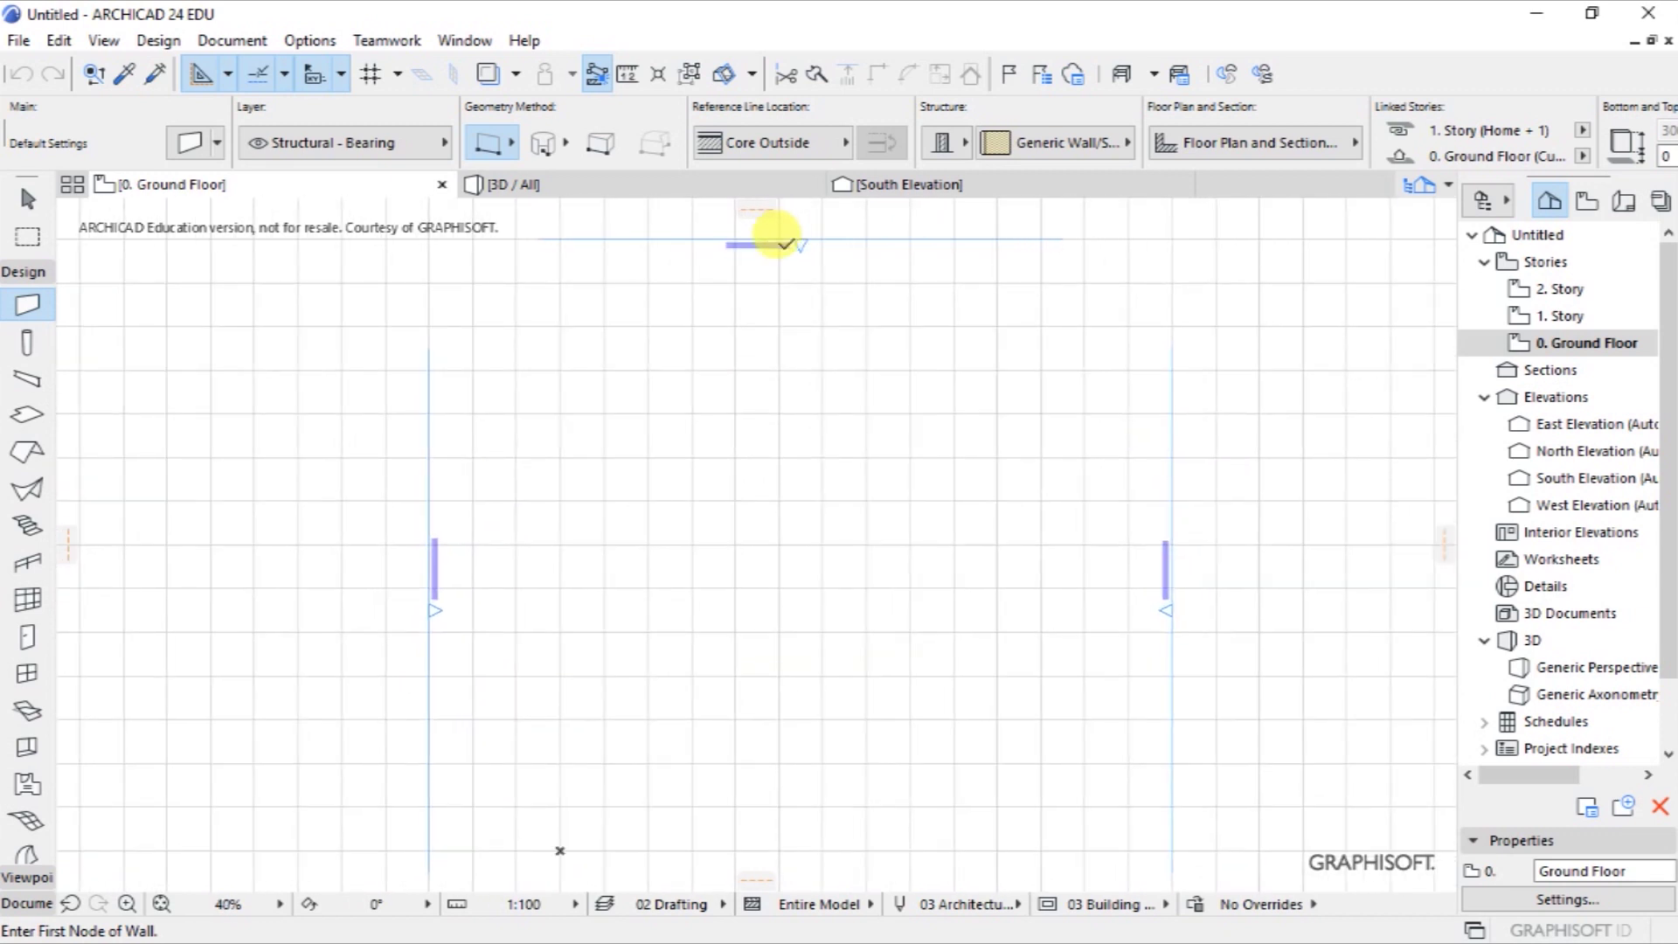
pyautogui.scroll(2, 699, 235)
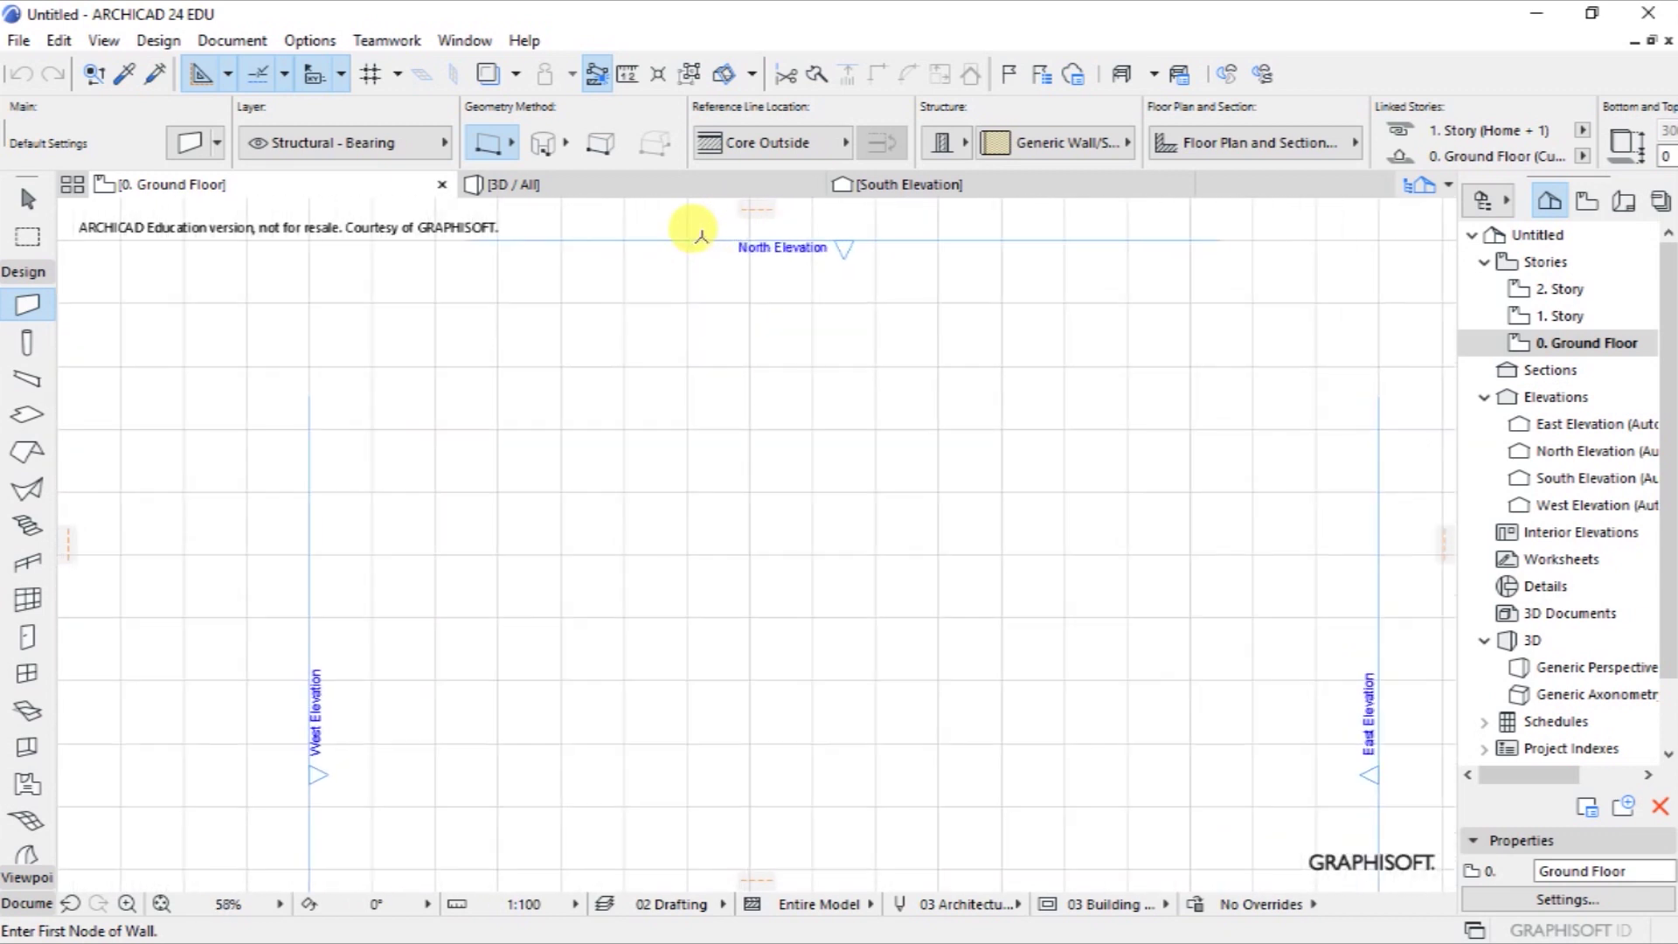
pyautogui.scroll(1, 858, 223)
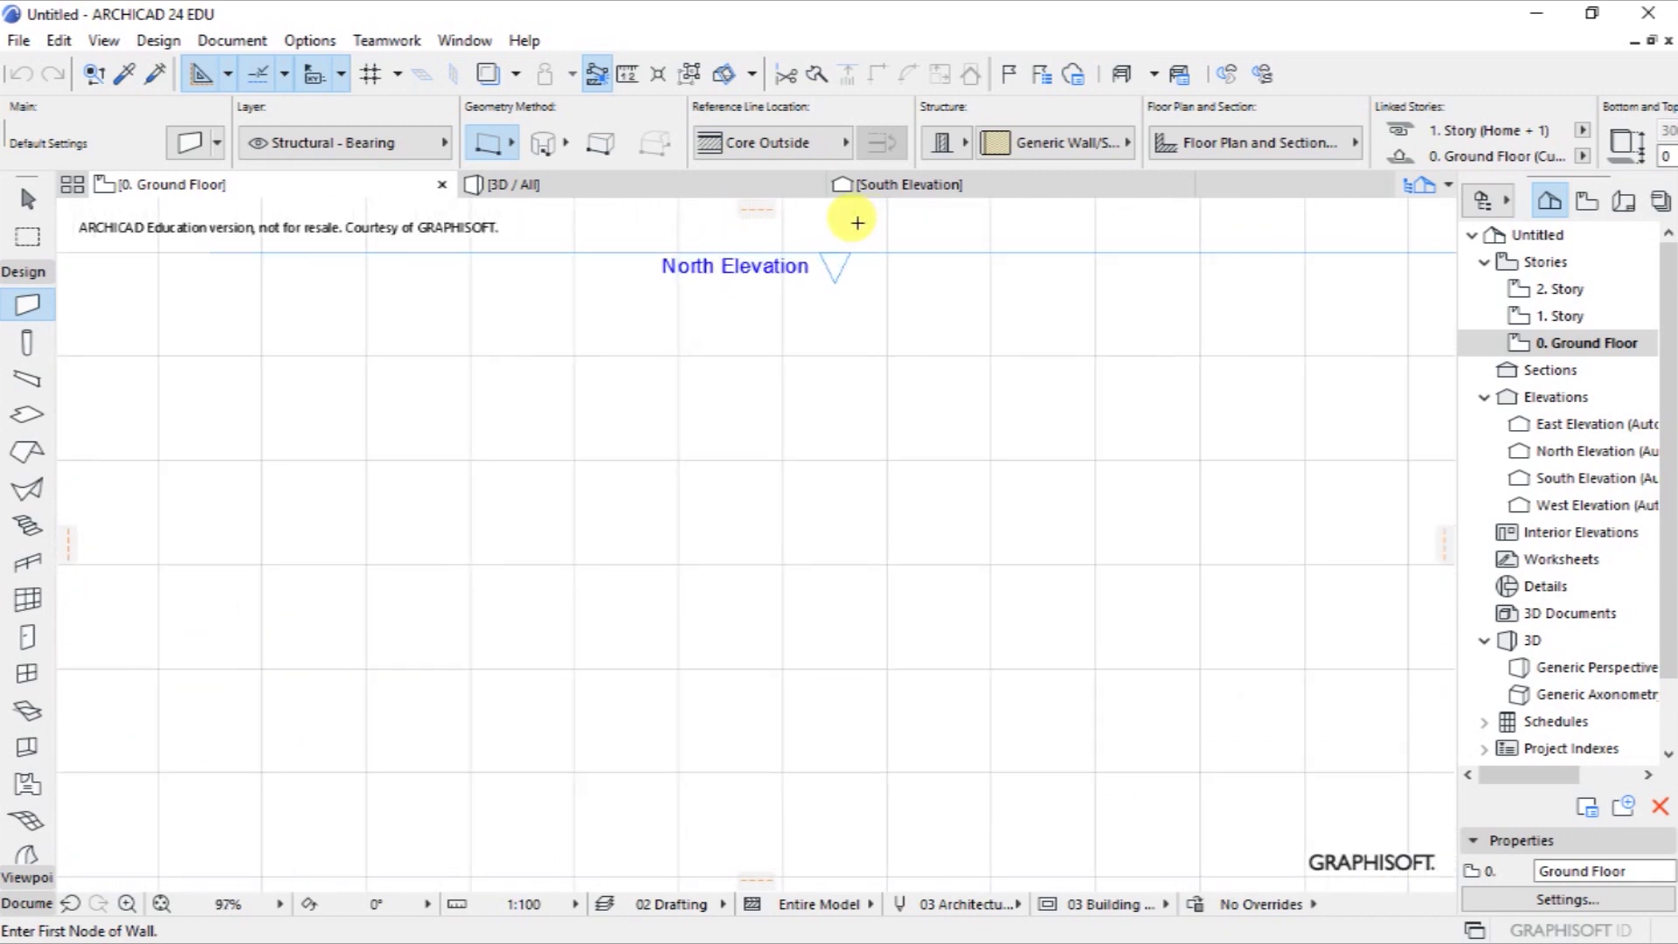
pyautogui.scroll(1, 839, 405)
pyautogui.scroll(-2, 831, 442)
pyautogui.scroll(1, 762, 333)
pyautogui.scroll(2, 762, 334)
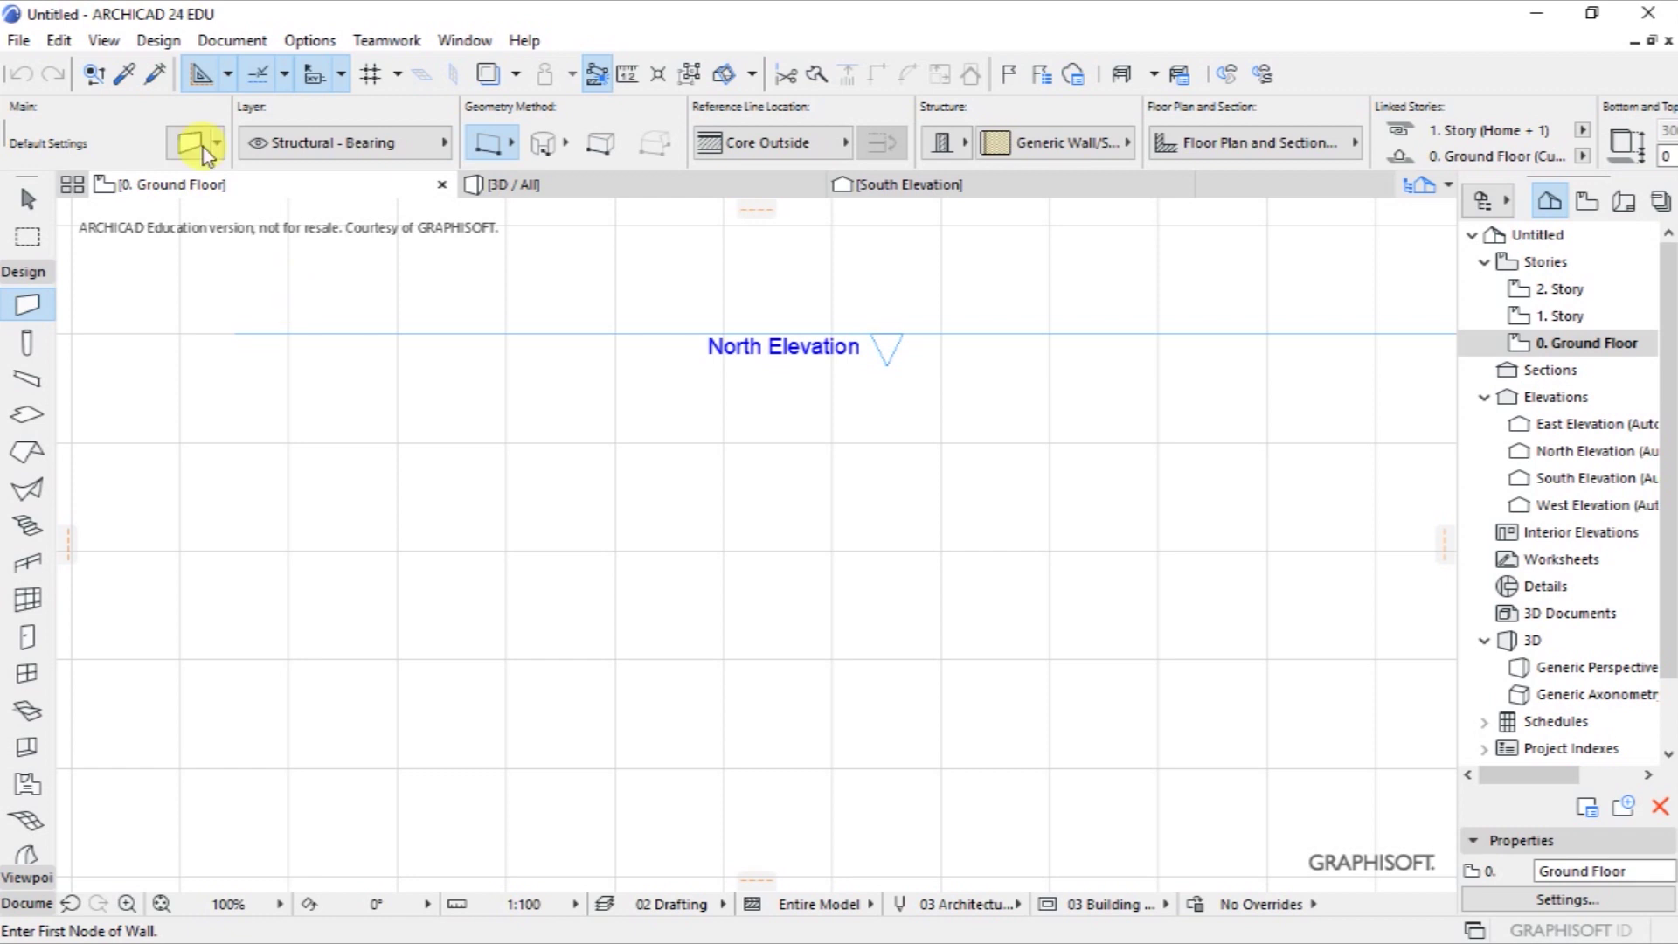
# Open Project Preferences > Working Units and keep millimeter as the length unit.
pyautogui.click(311, 43)
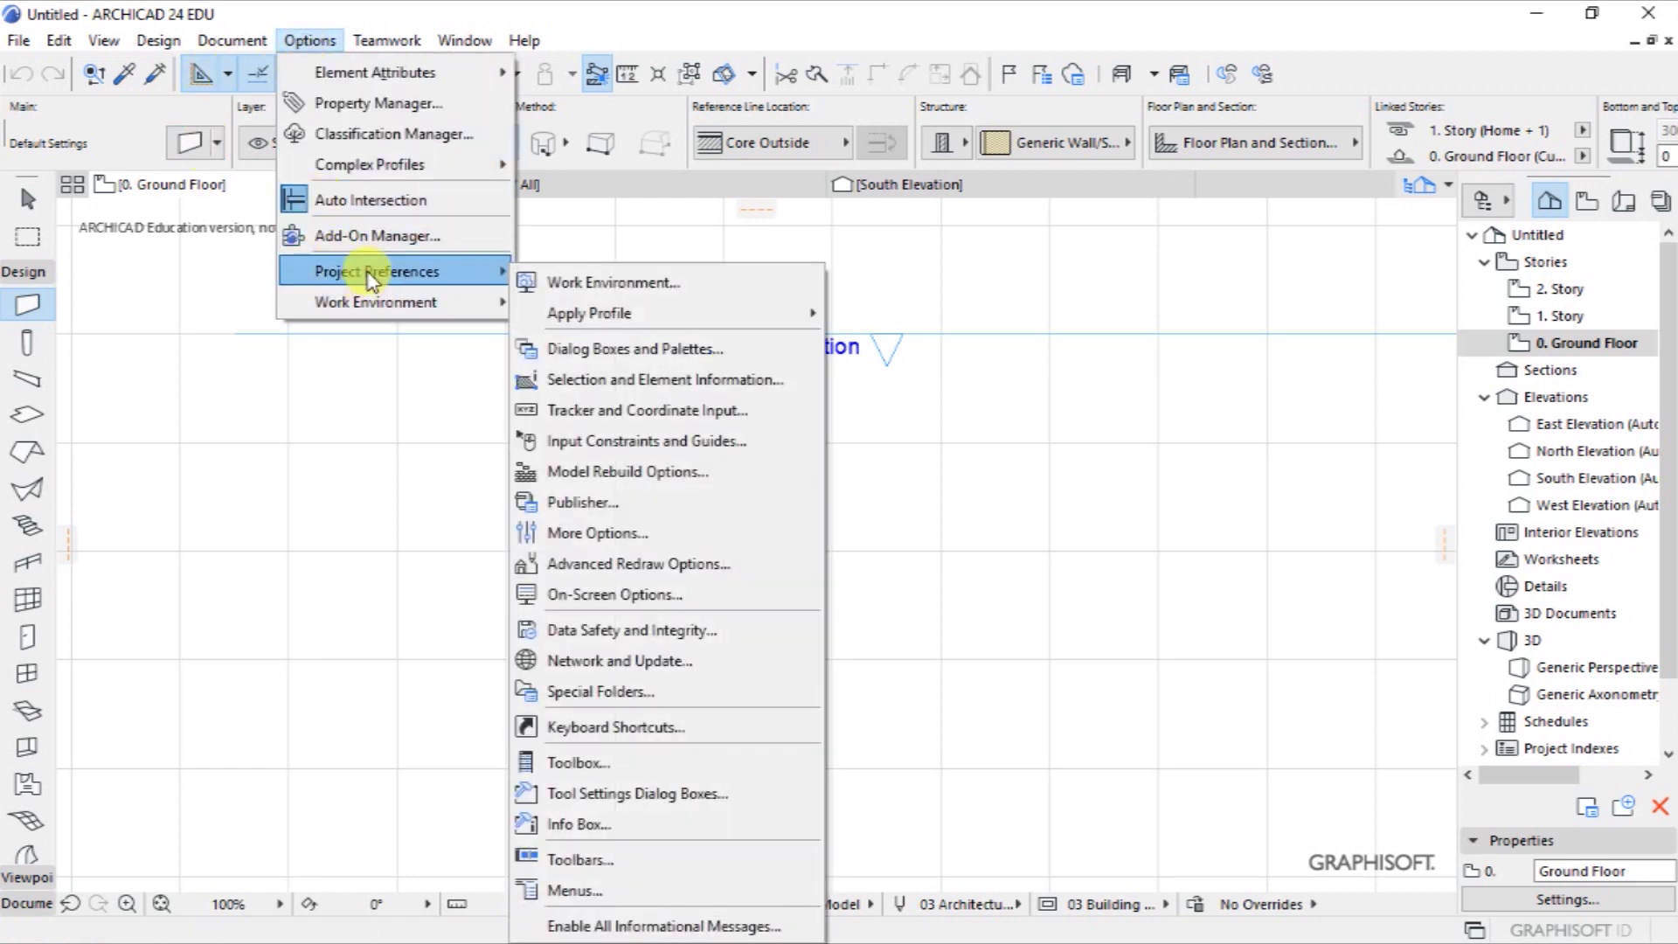
pyautogui.moveTo(376, 271)
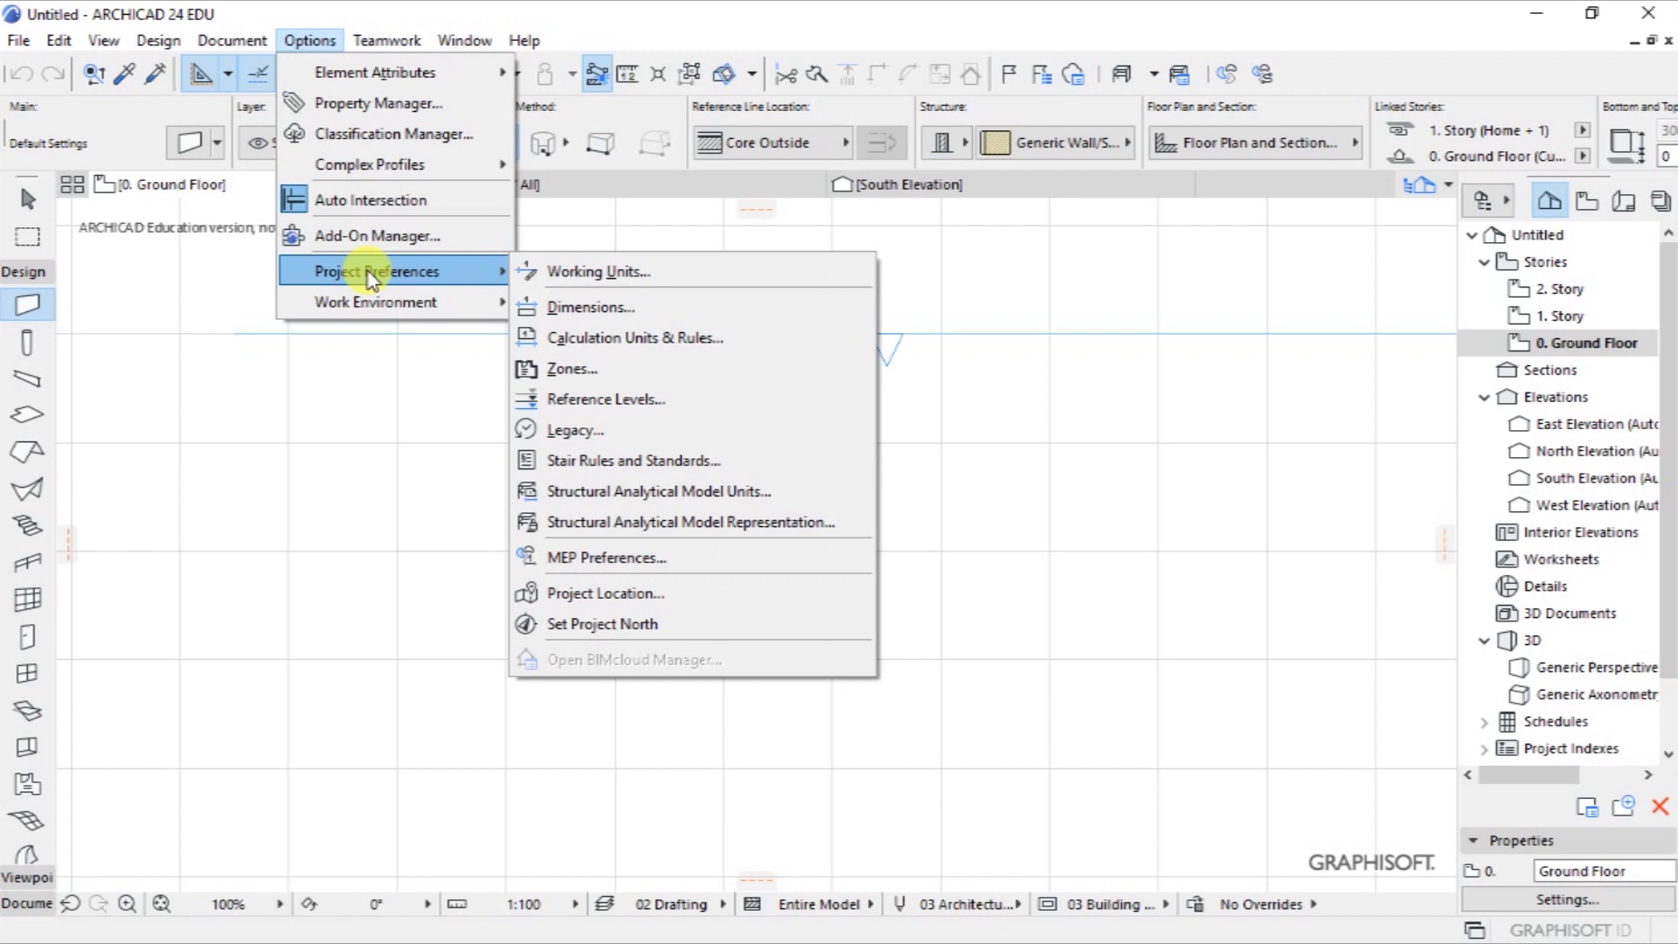
pyautogui.click(592, 271)
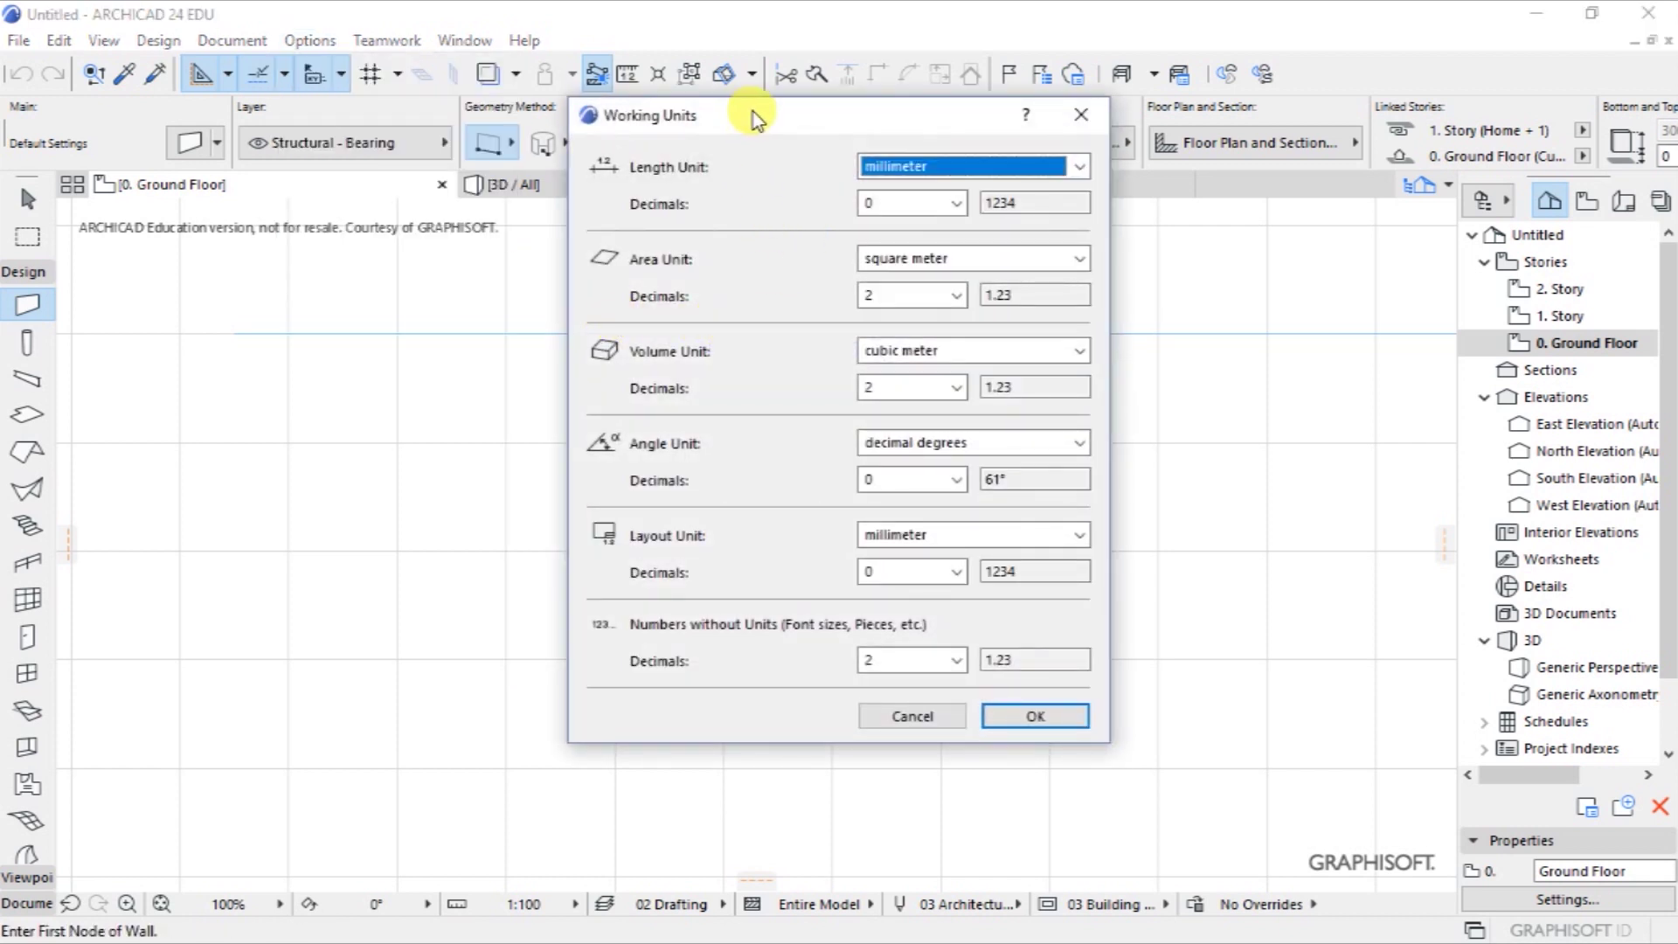
pyautogui.moveTo(754, 115); pyautogui.dragTo(681, 224)
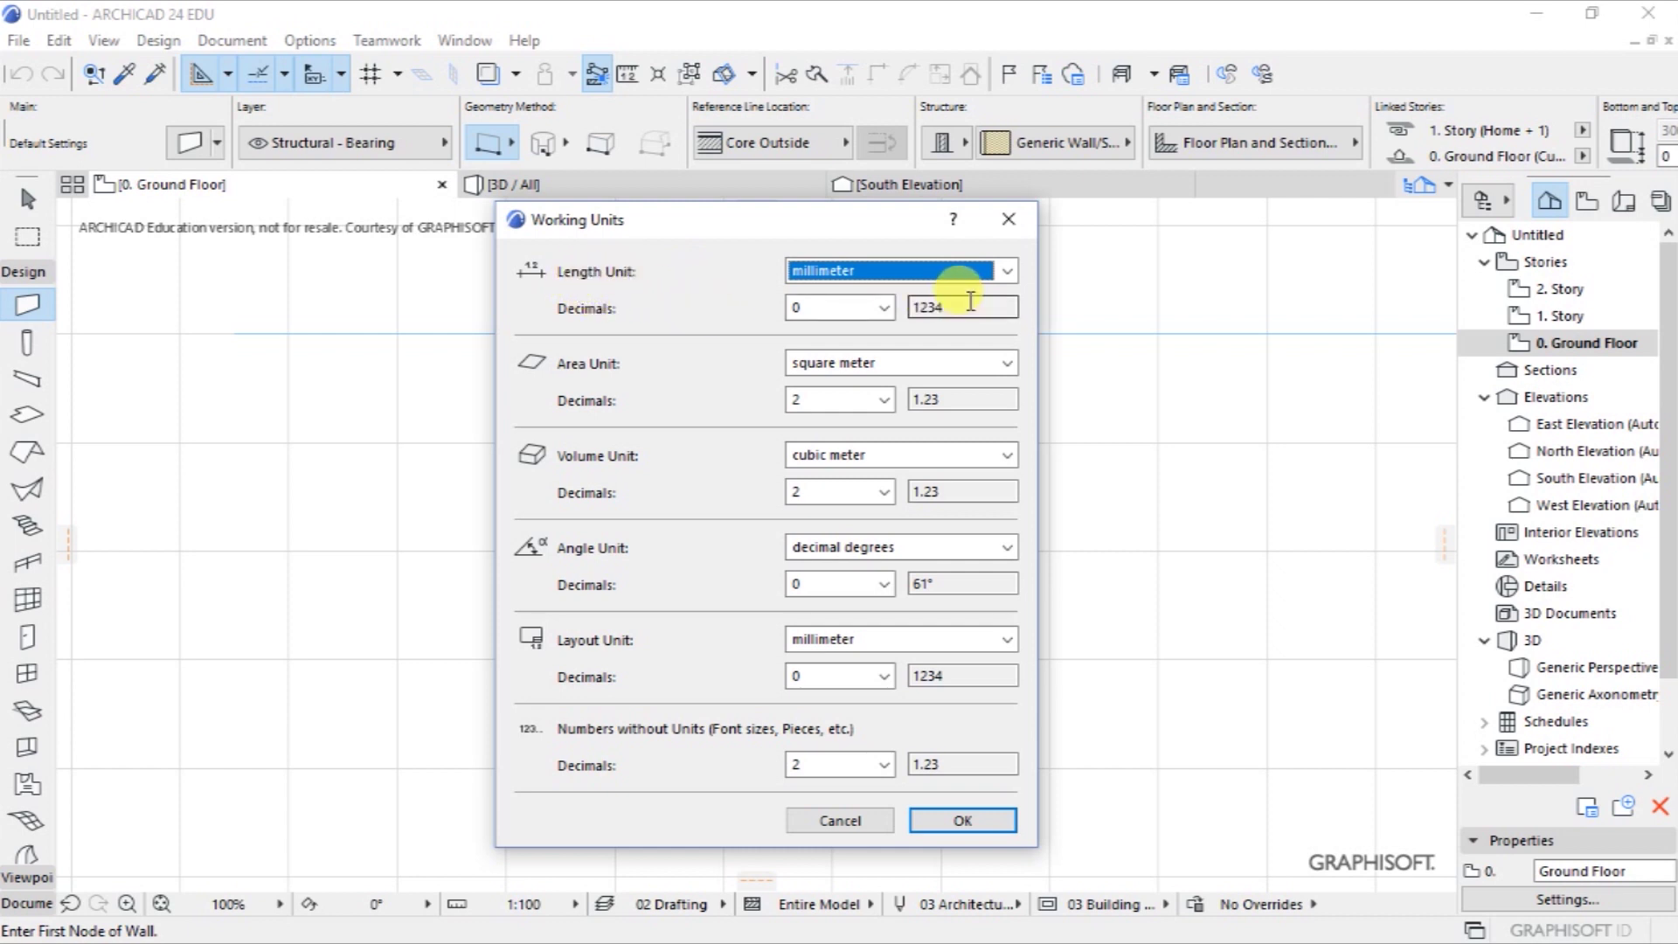
pyautogui.click(1006, 271)
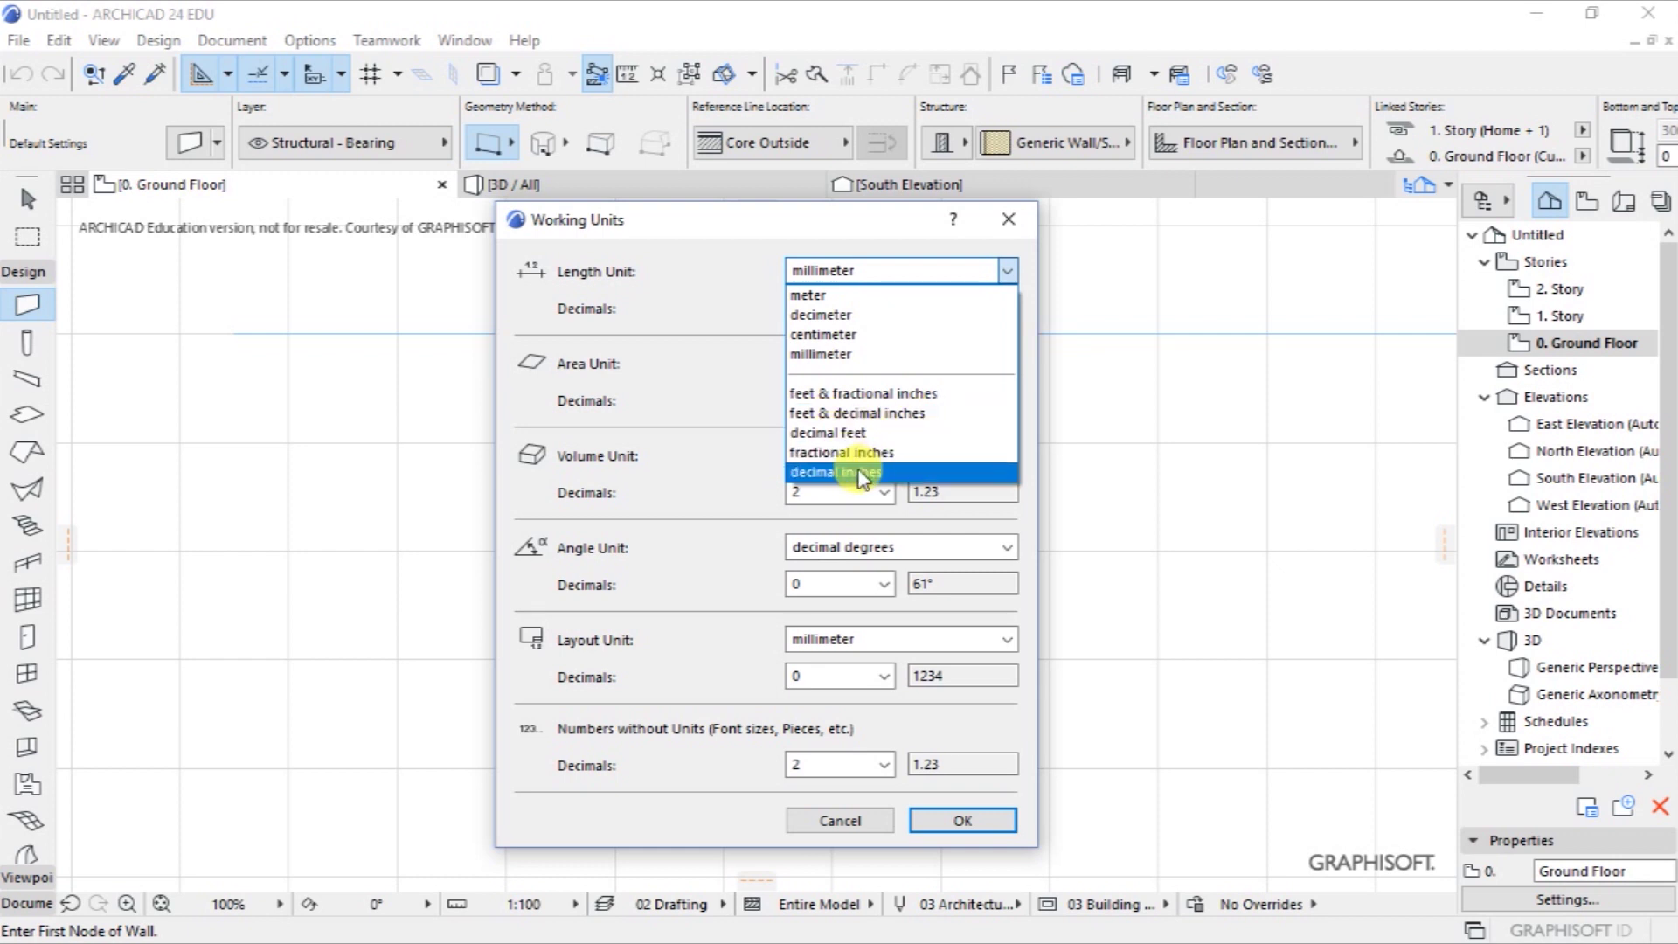
pyautogui.click(715, 383)
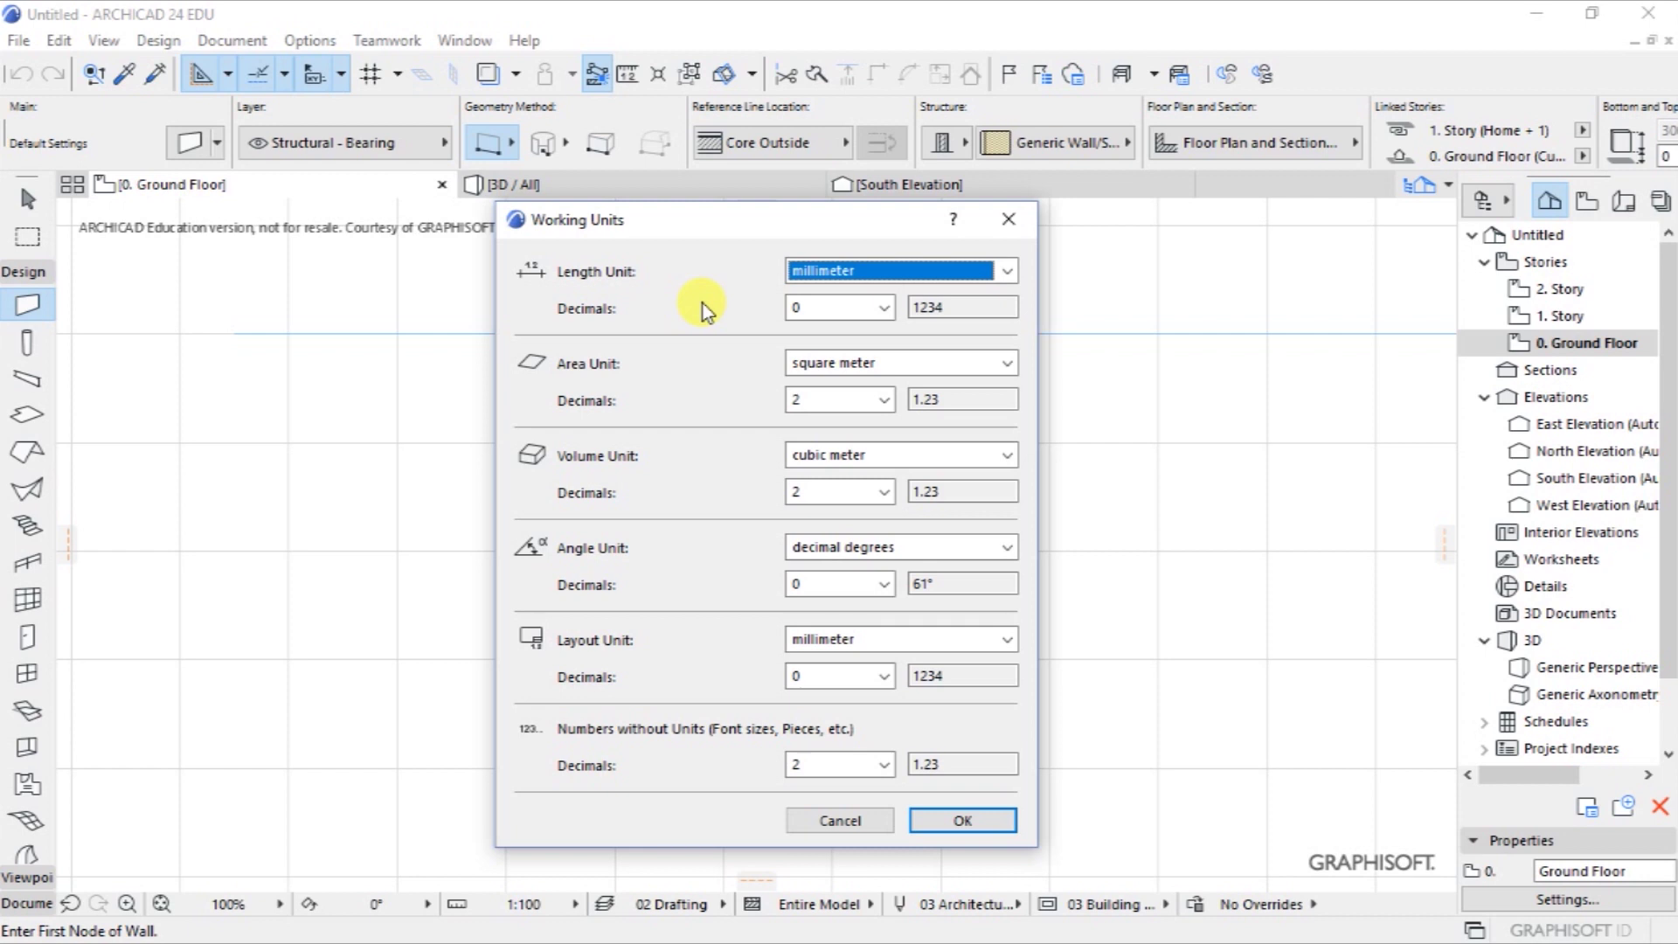
# Confirm millimeter length, square meter area, cubic meter volume and 2 decimals, then apply.
pyautogui.click(1005, 272)
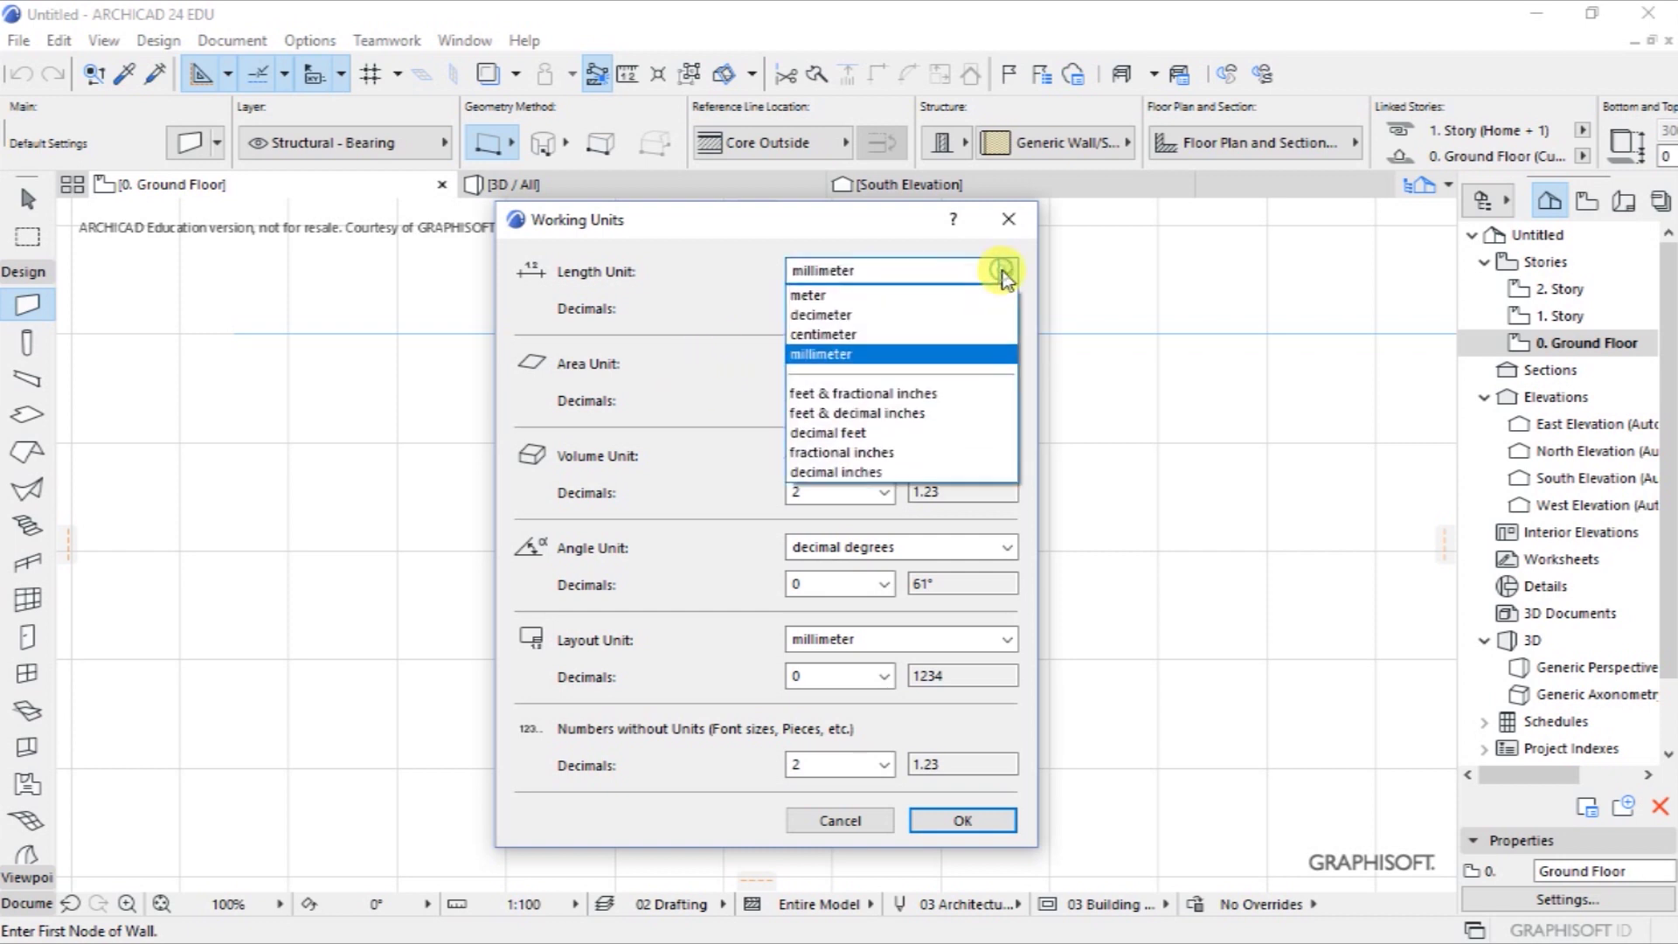
pyautogui.click(817, 352)
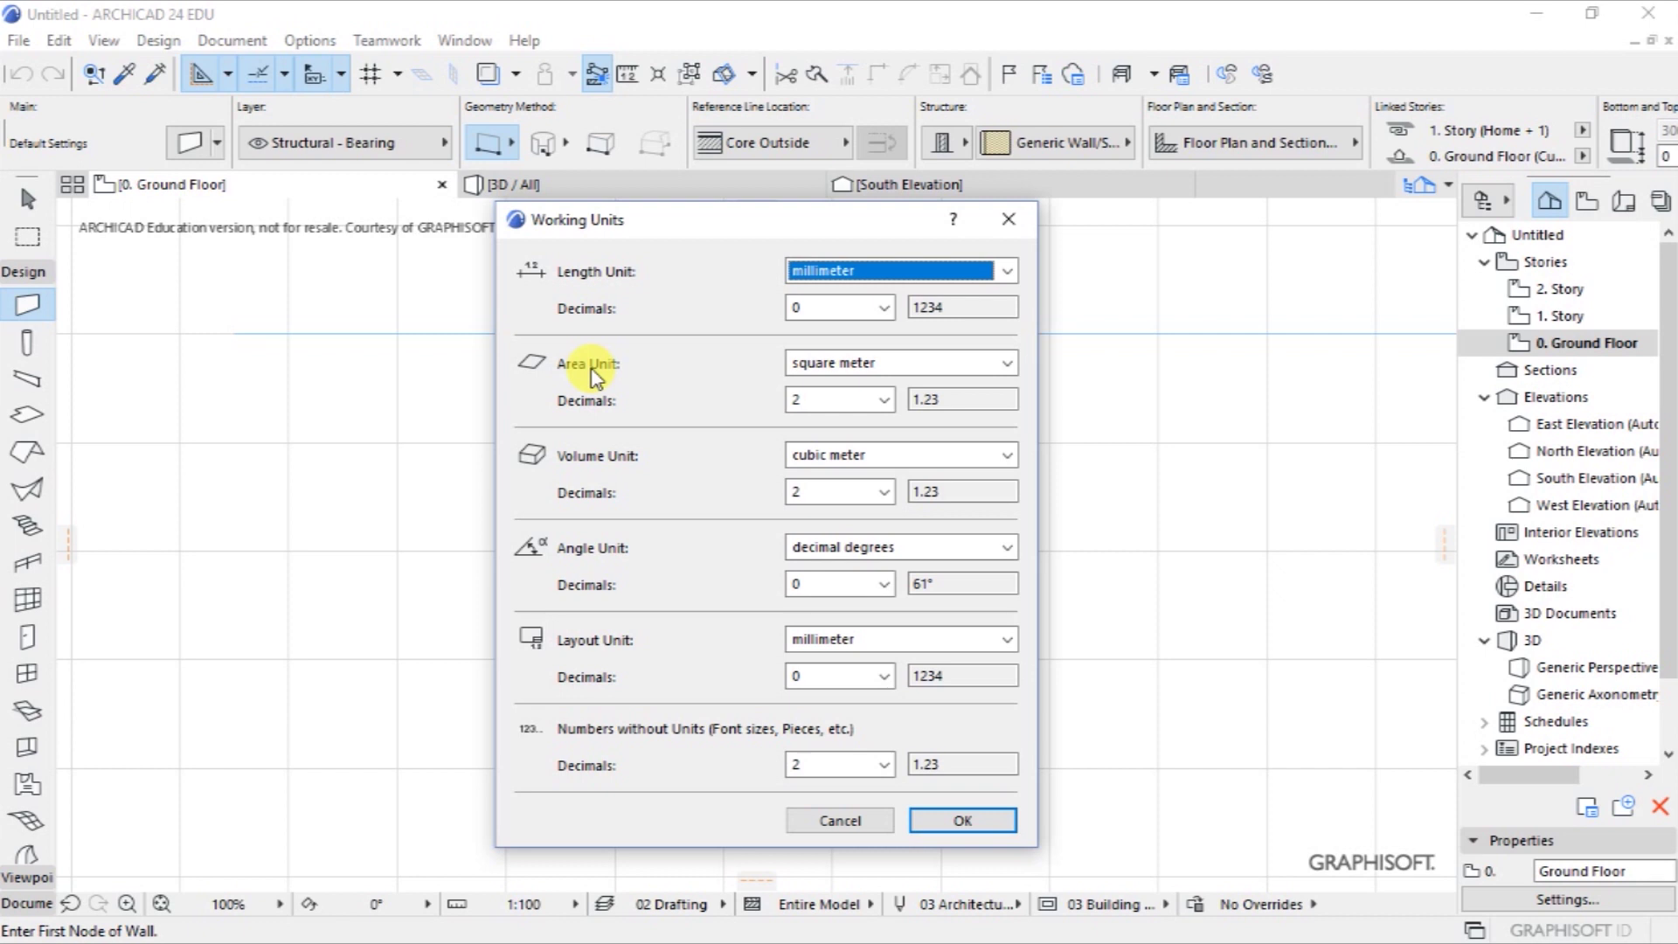
pyautogui.click(996, 369)
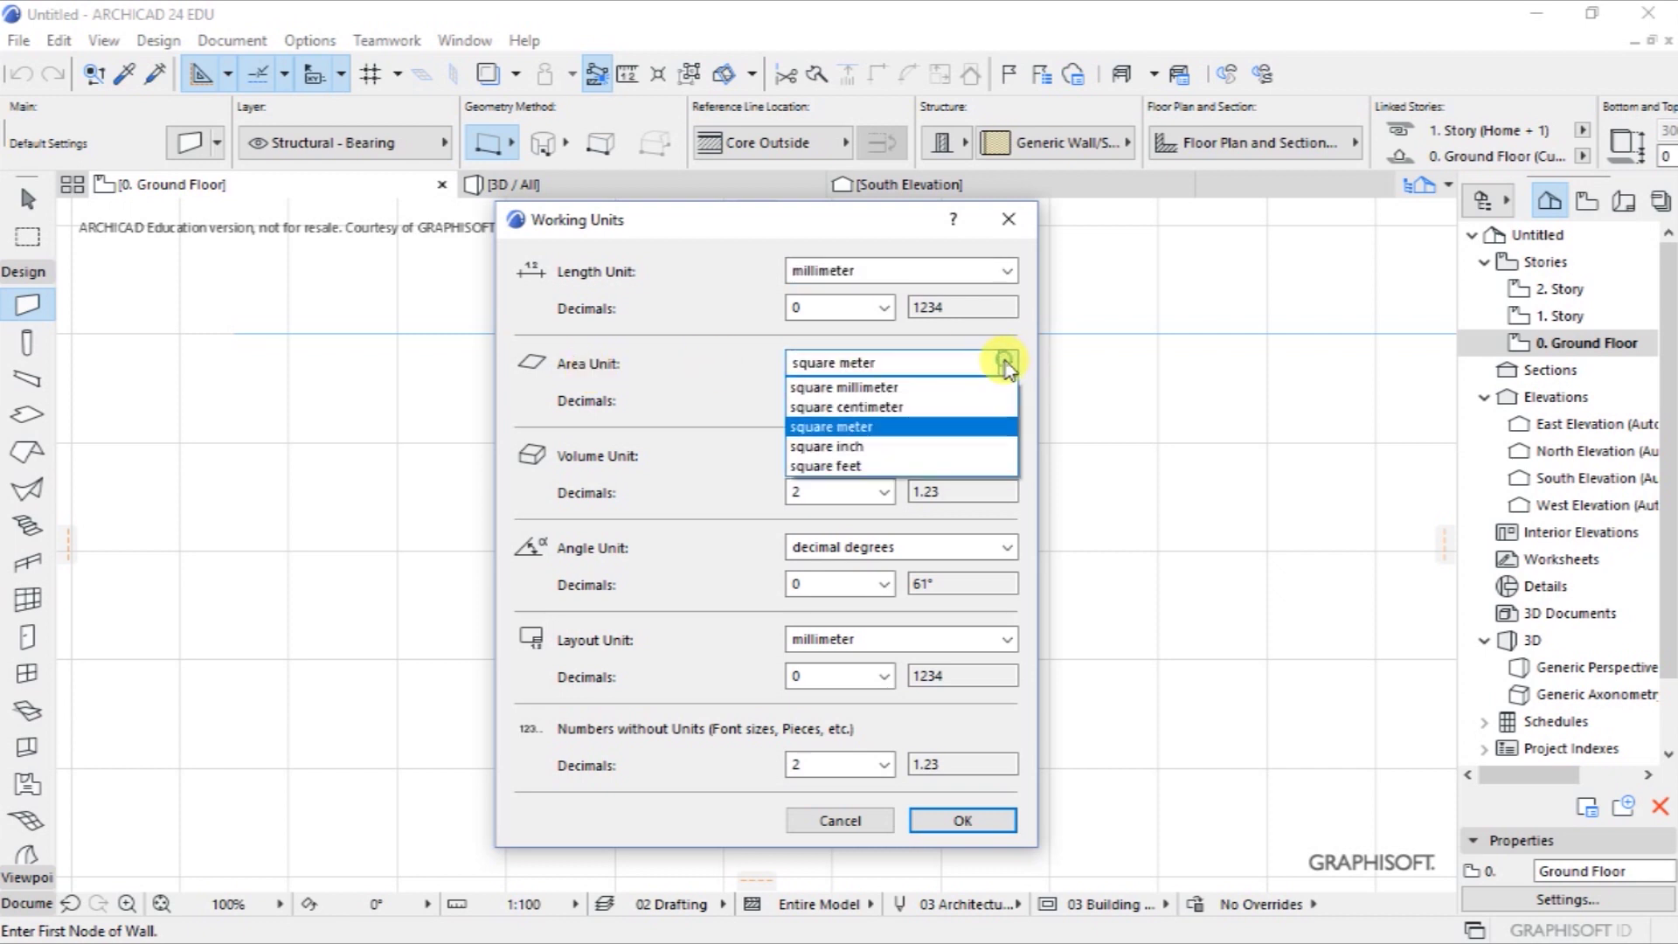
pyautogui.click(834, 427)
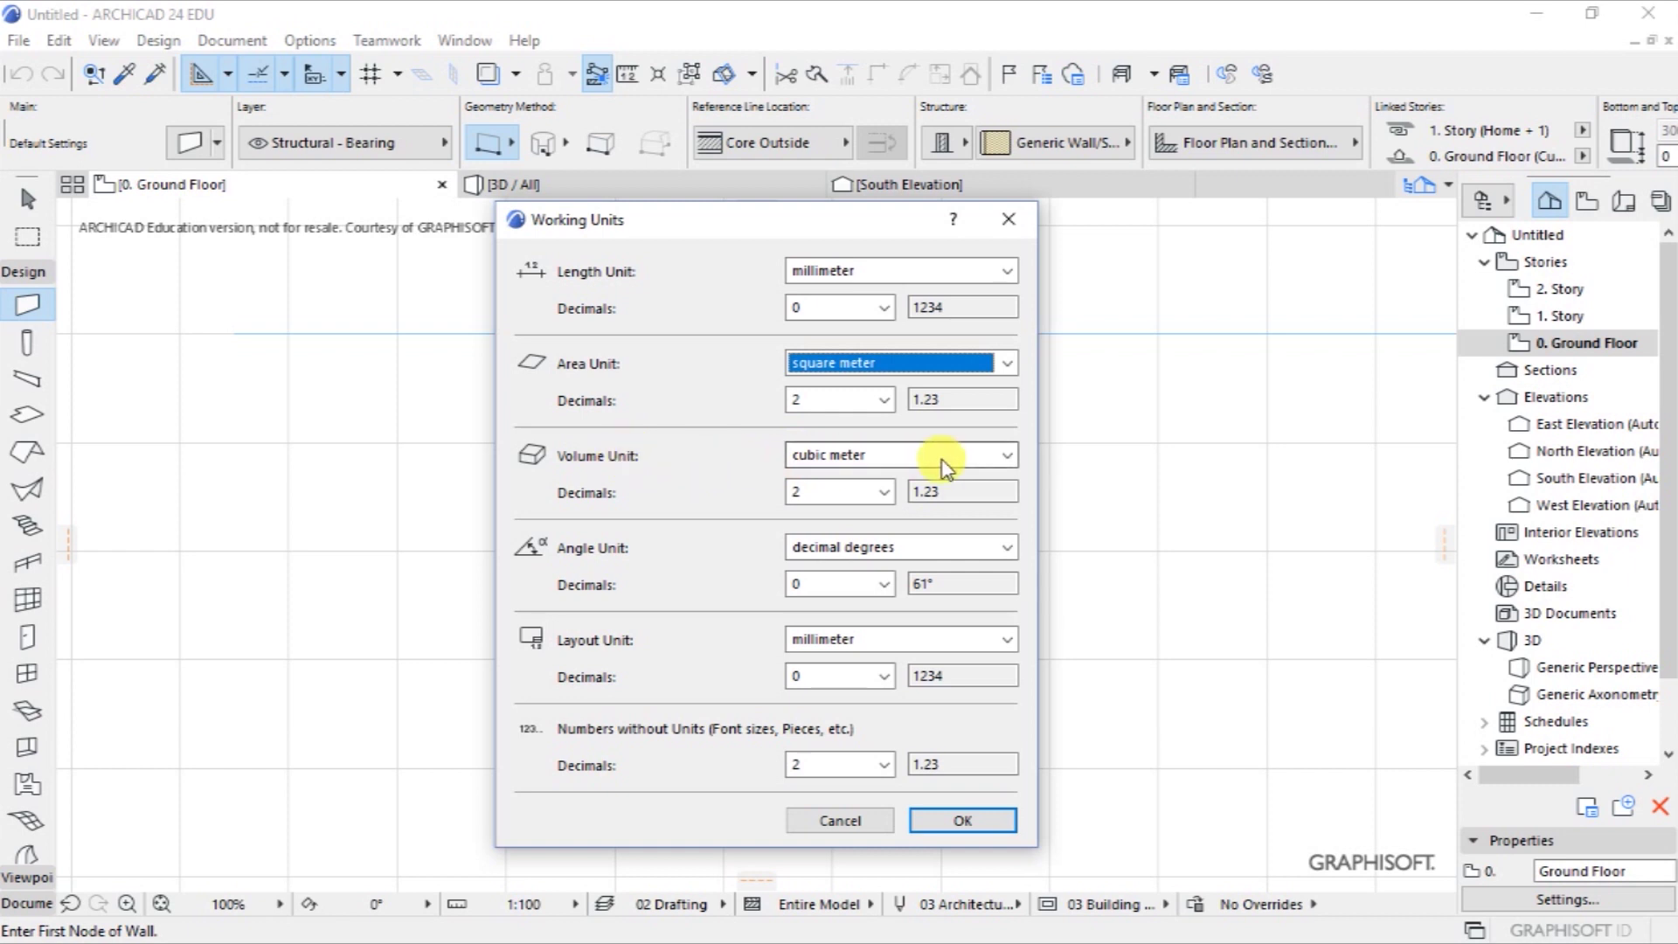
pyautogui.click(1006, 454)
pyautogui.click(856, 518)
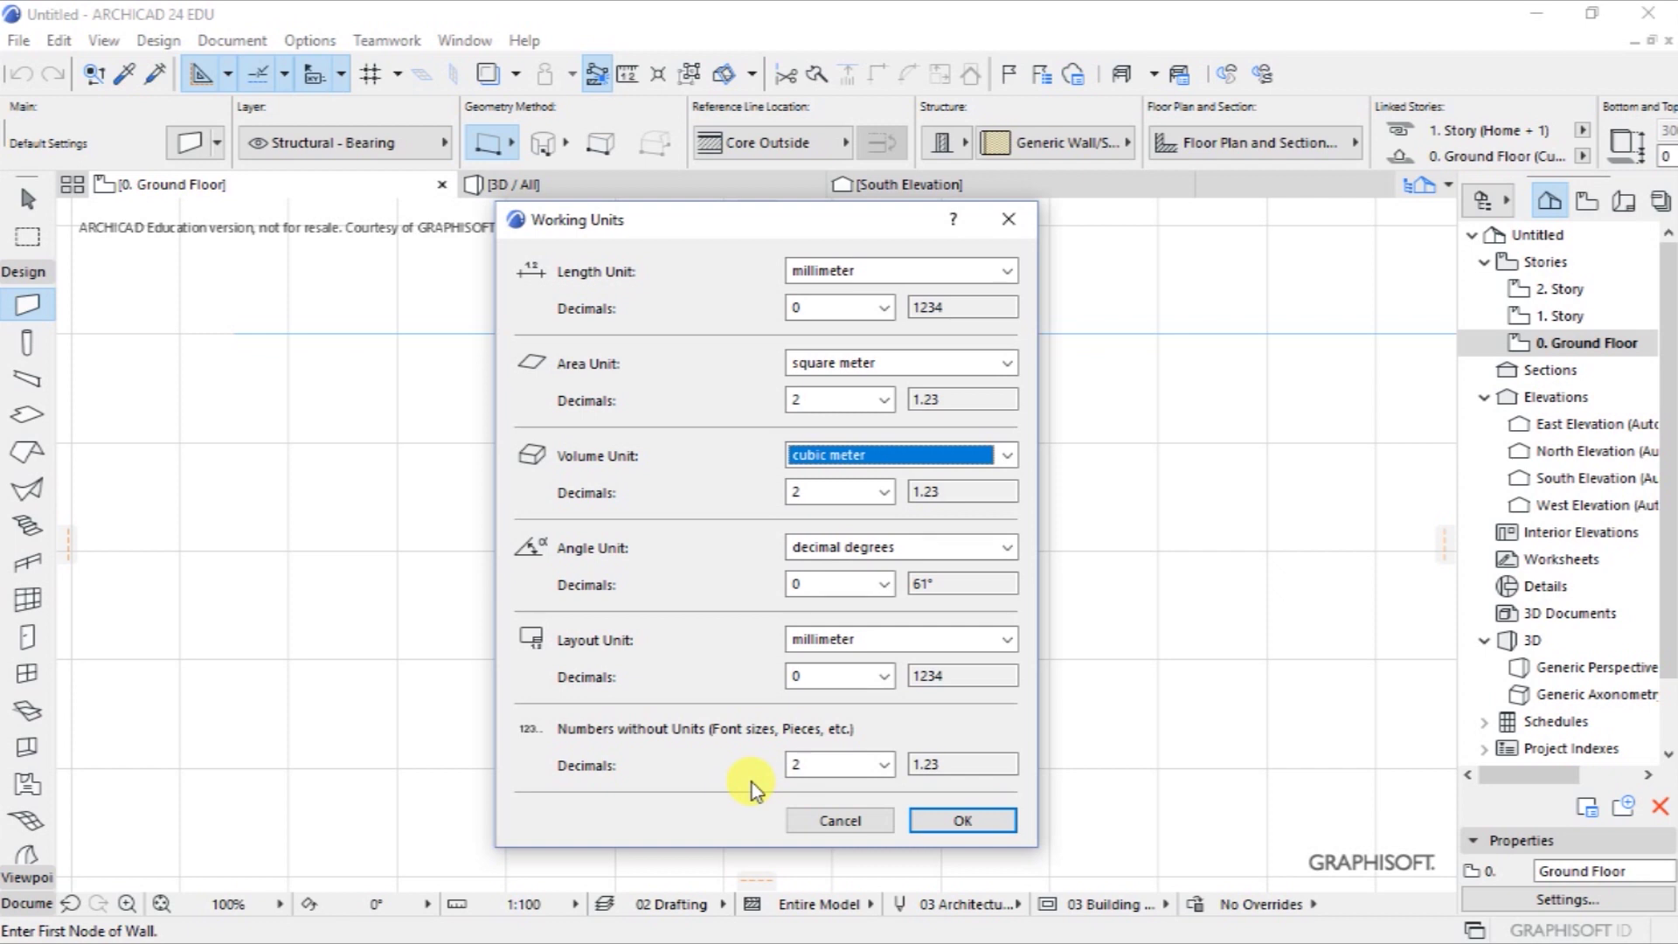
pyautogui.click(881, 766)
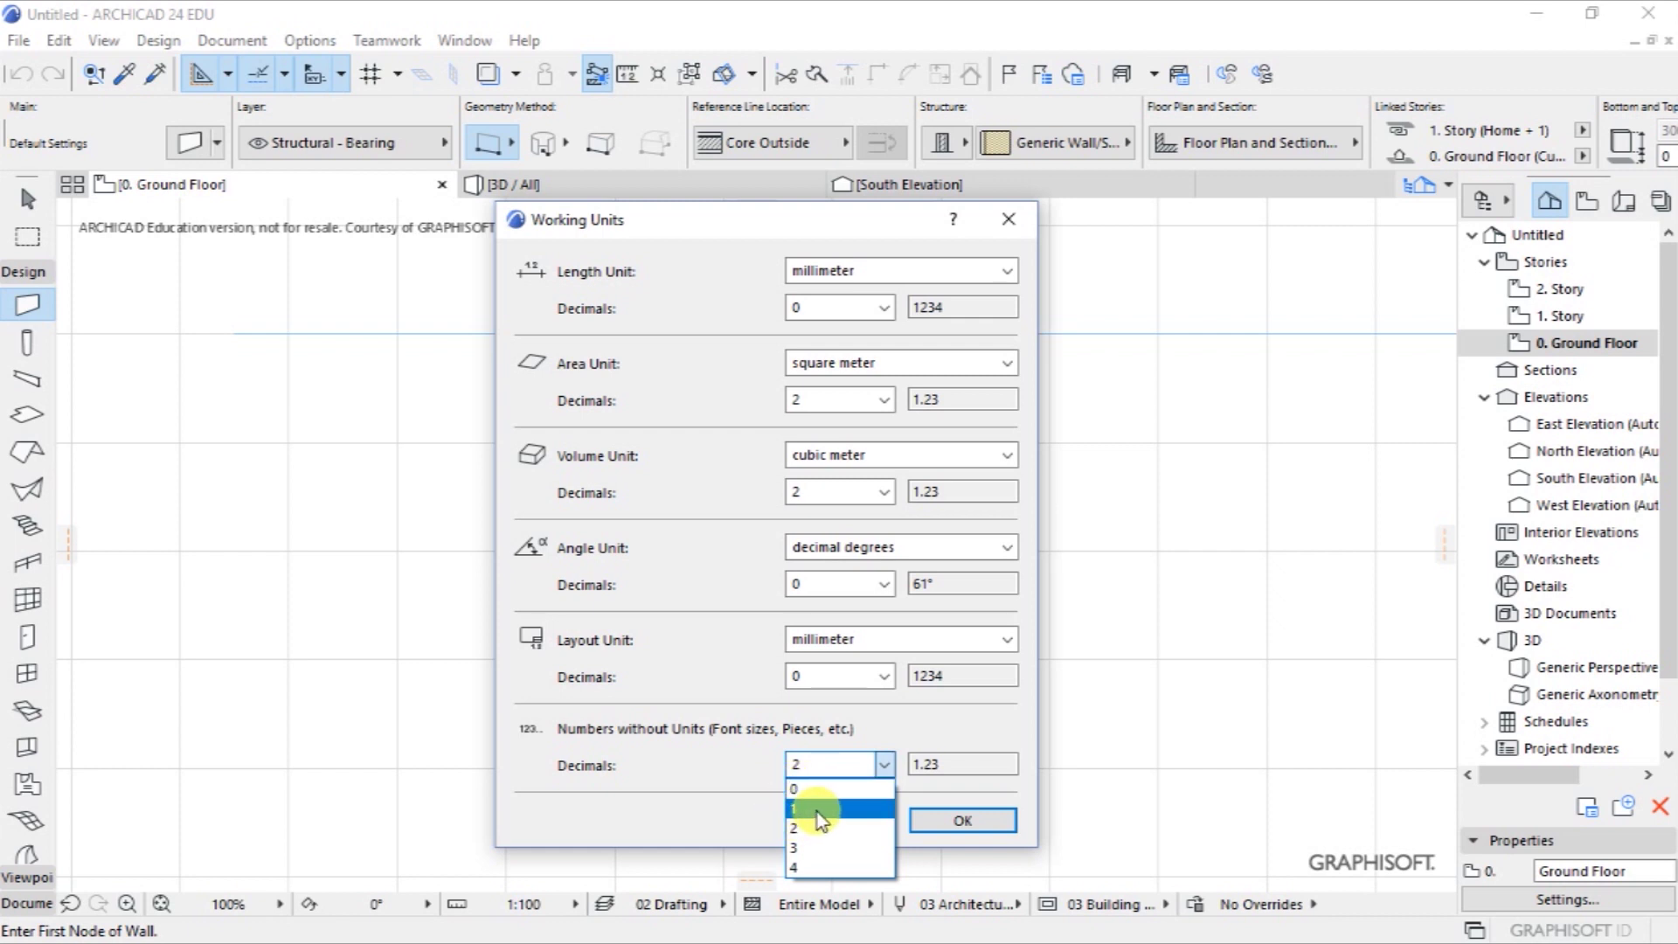
pyautogui.click(702, 805)
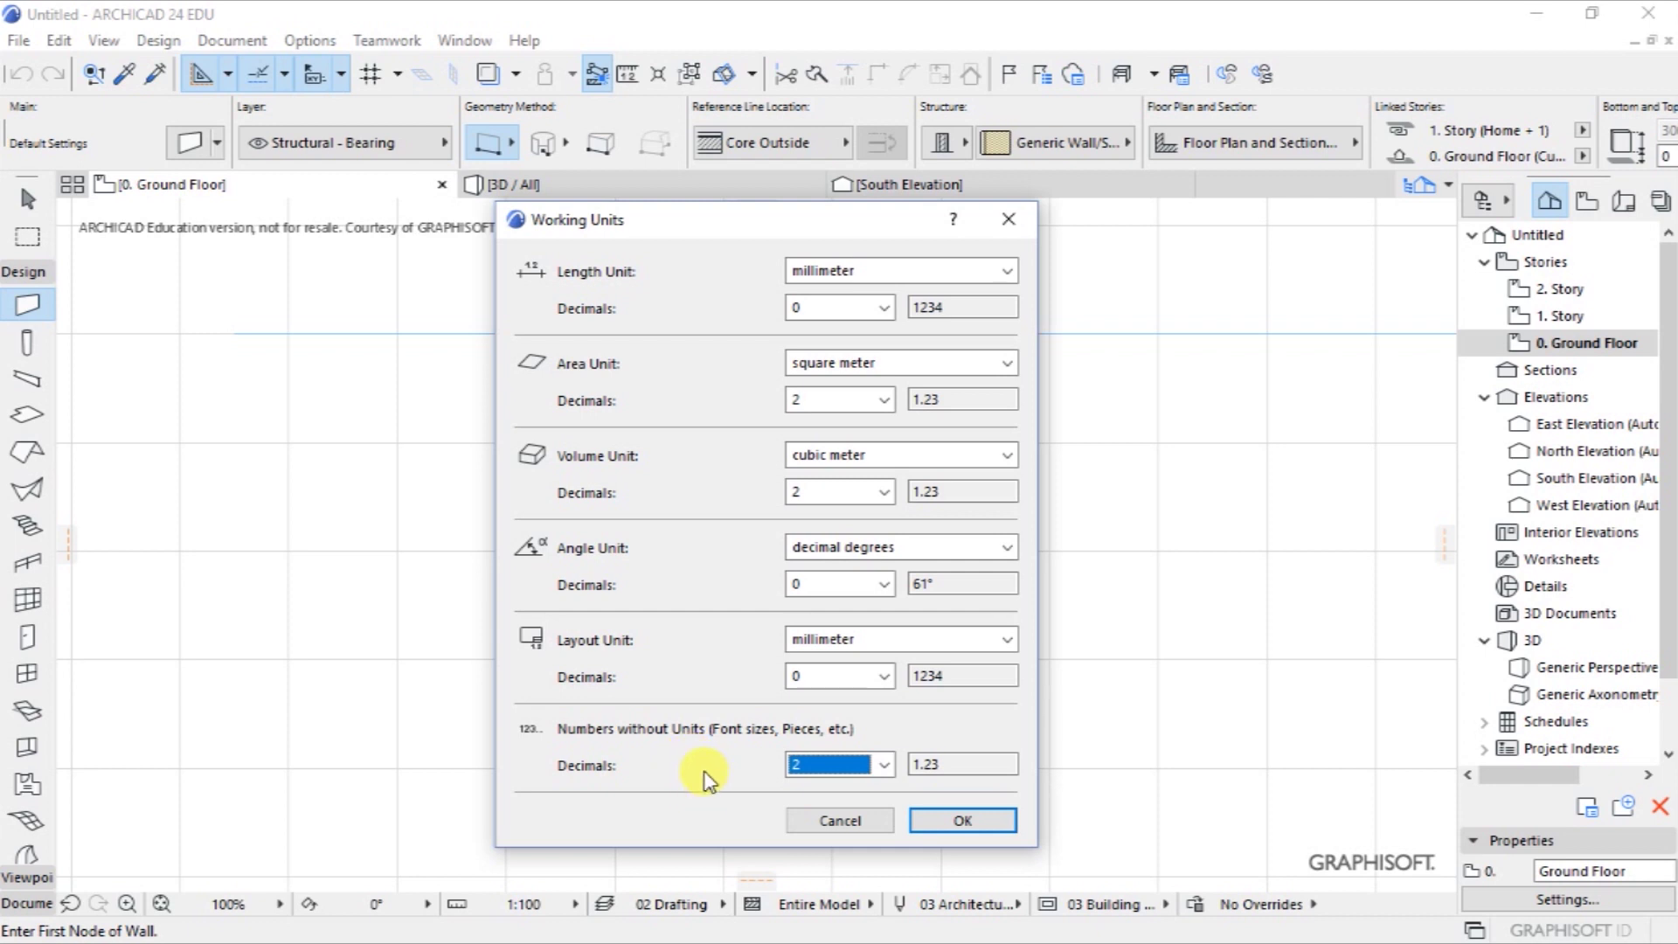
pyautogui.click(960, 819)
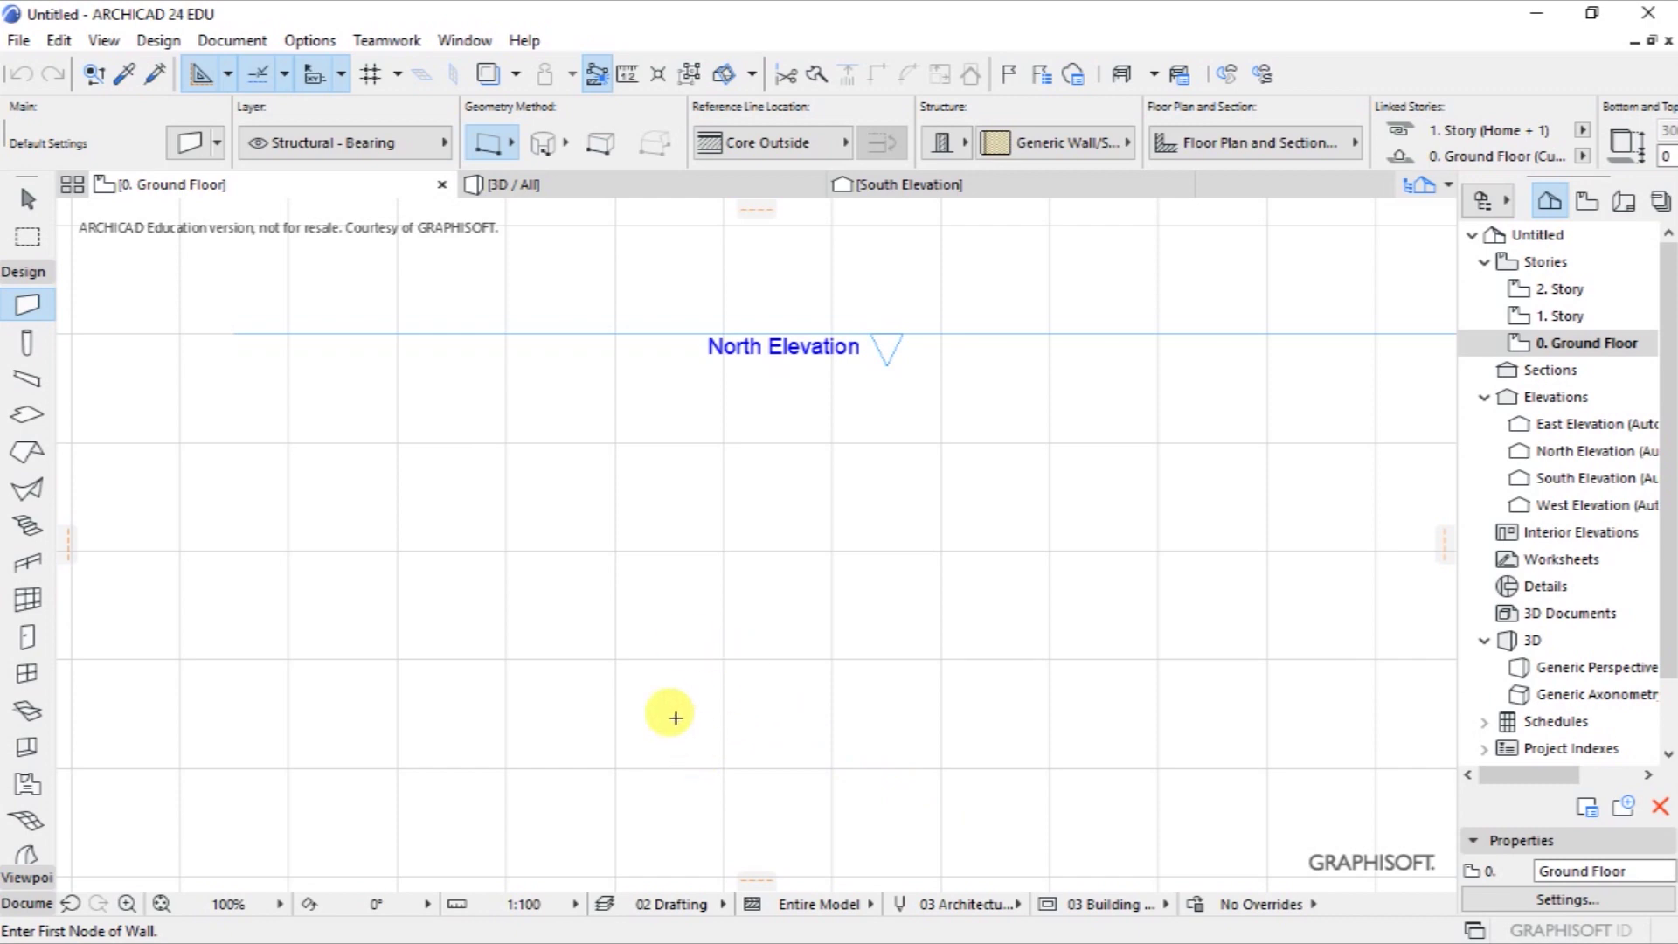
pyautogui.scroll(-4, 616, 563)
pyautogui.scroll(-2, 757, 708)
pyautogui.scroll(-2, 768, 449)
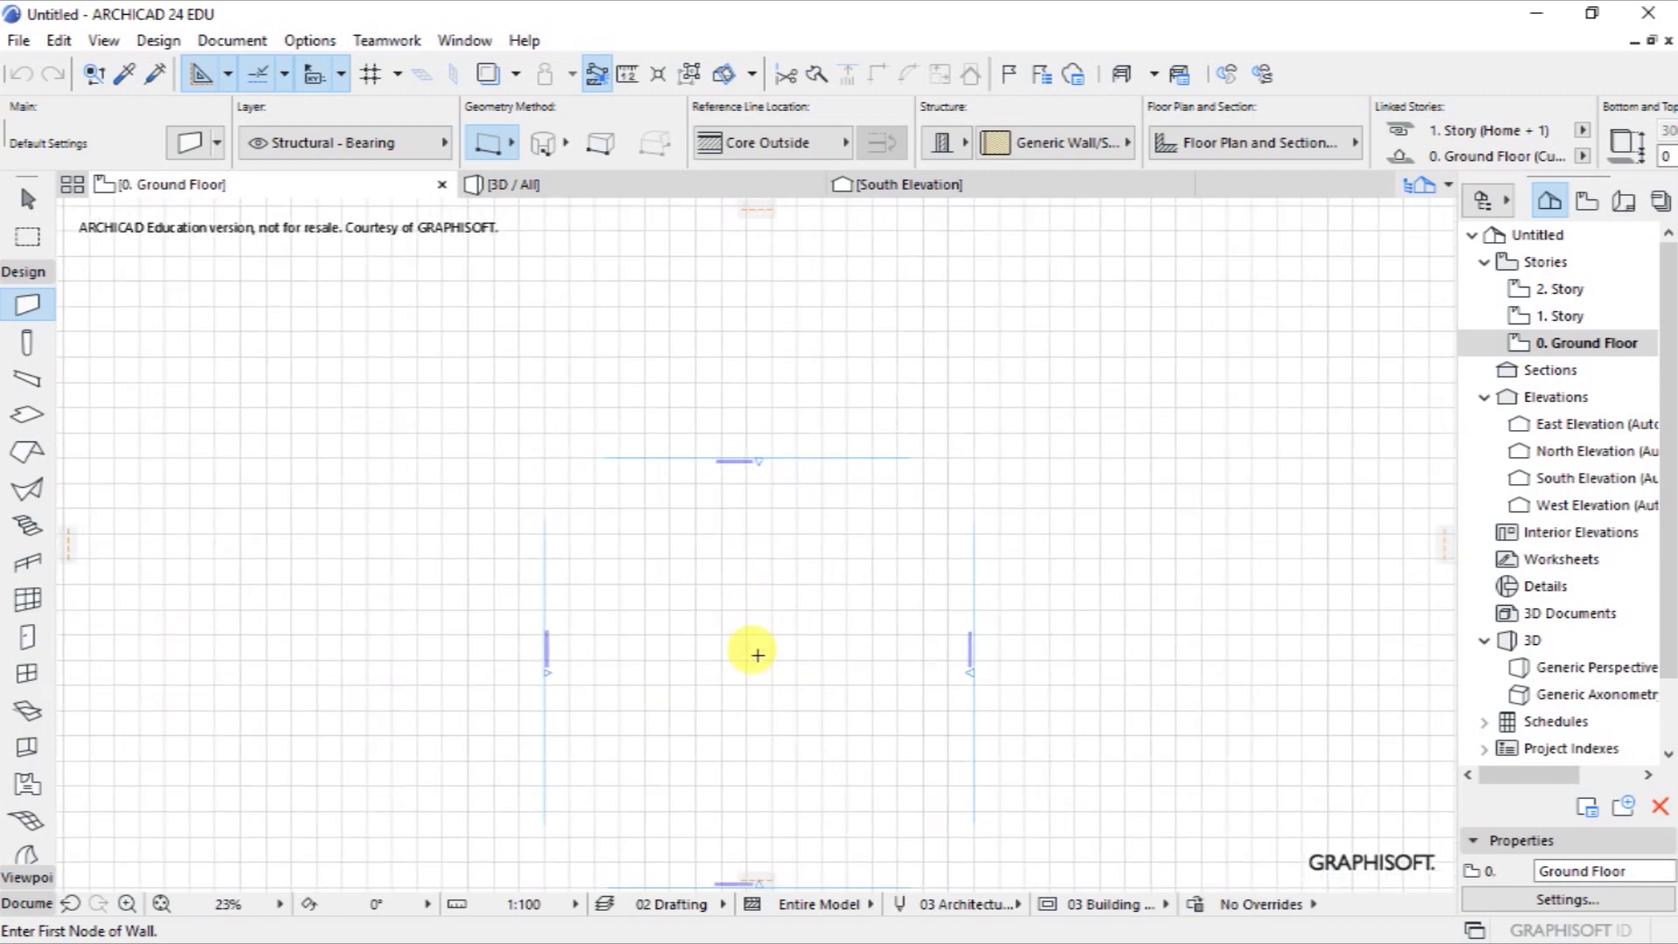
pyautogui.scroll(3, 756, 655)
pyautogui.scroll(2, 957, 581)
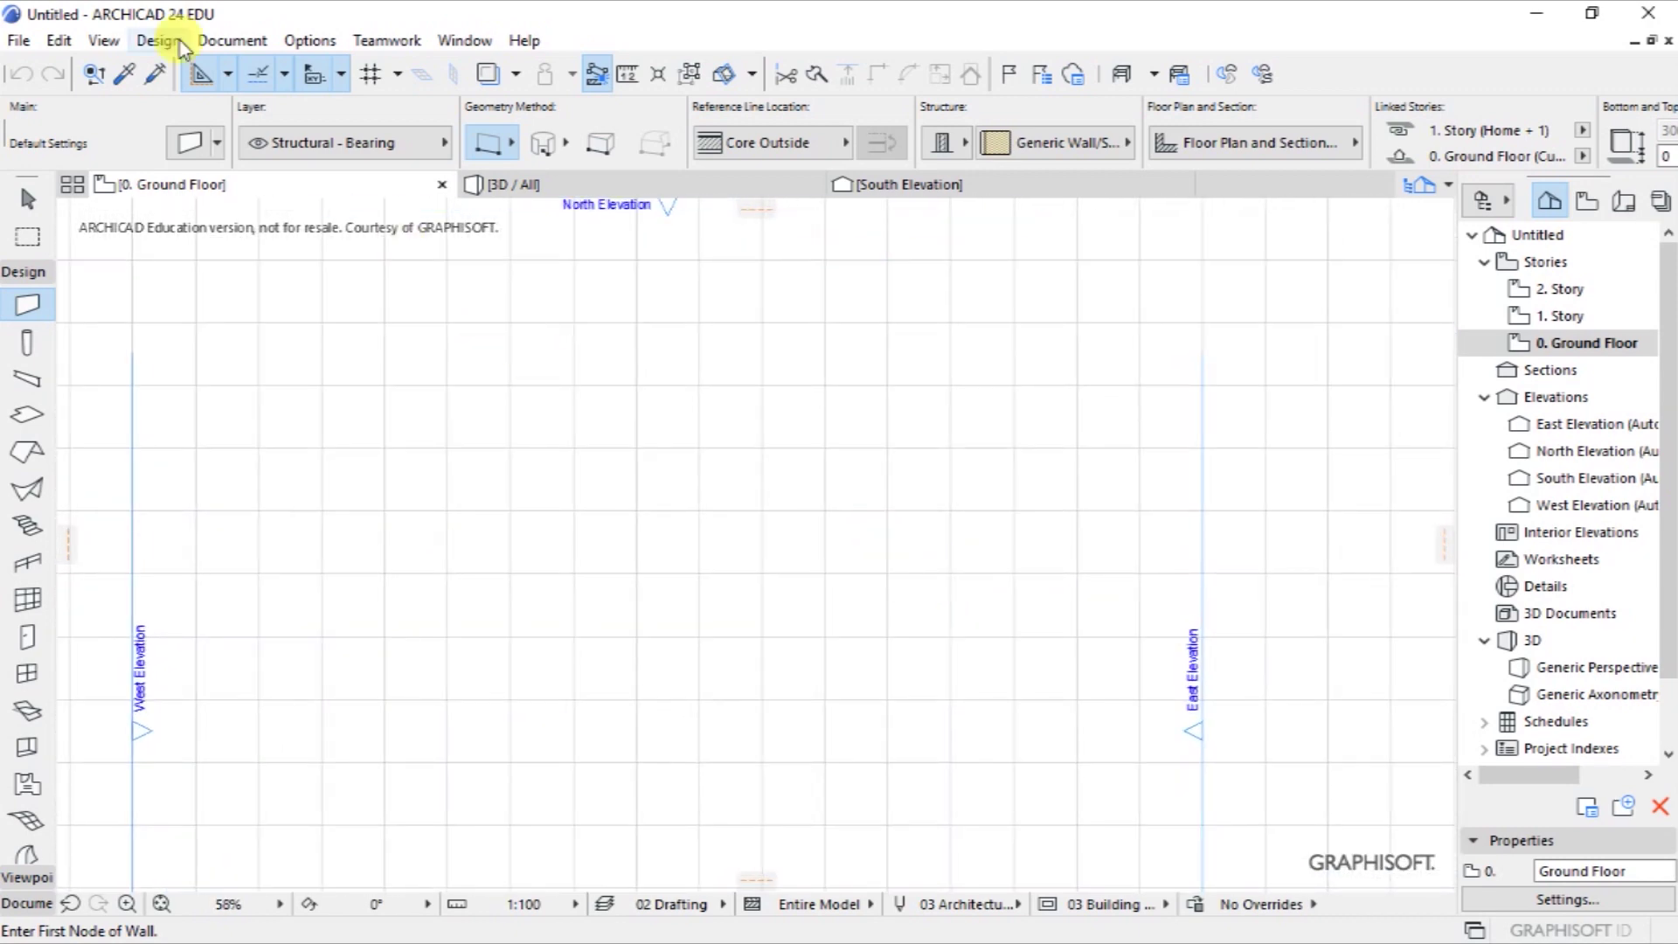
# Apply the Plain Millimeter dimension standard: millimeter unit, 0 decimals, Extra Accuracy off.
pyautogui.click(304, 39)
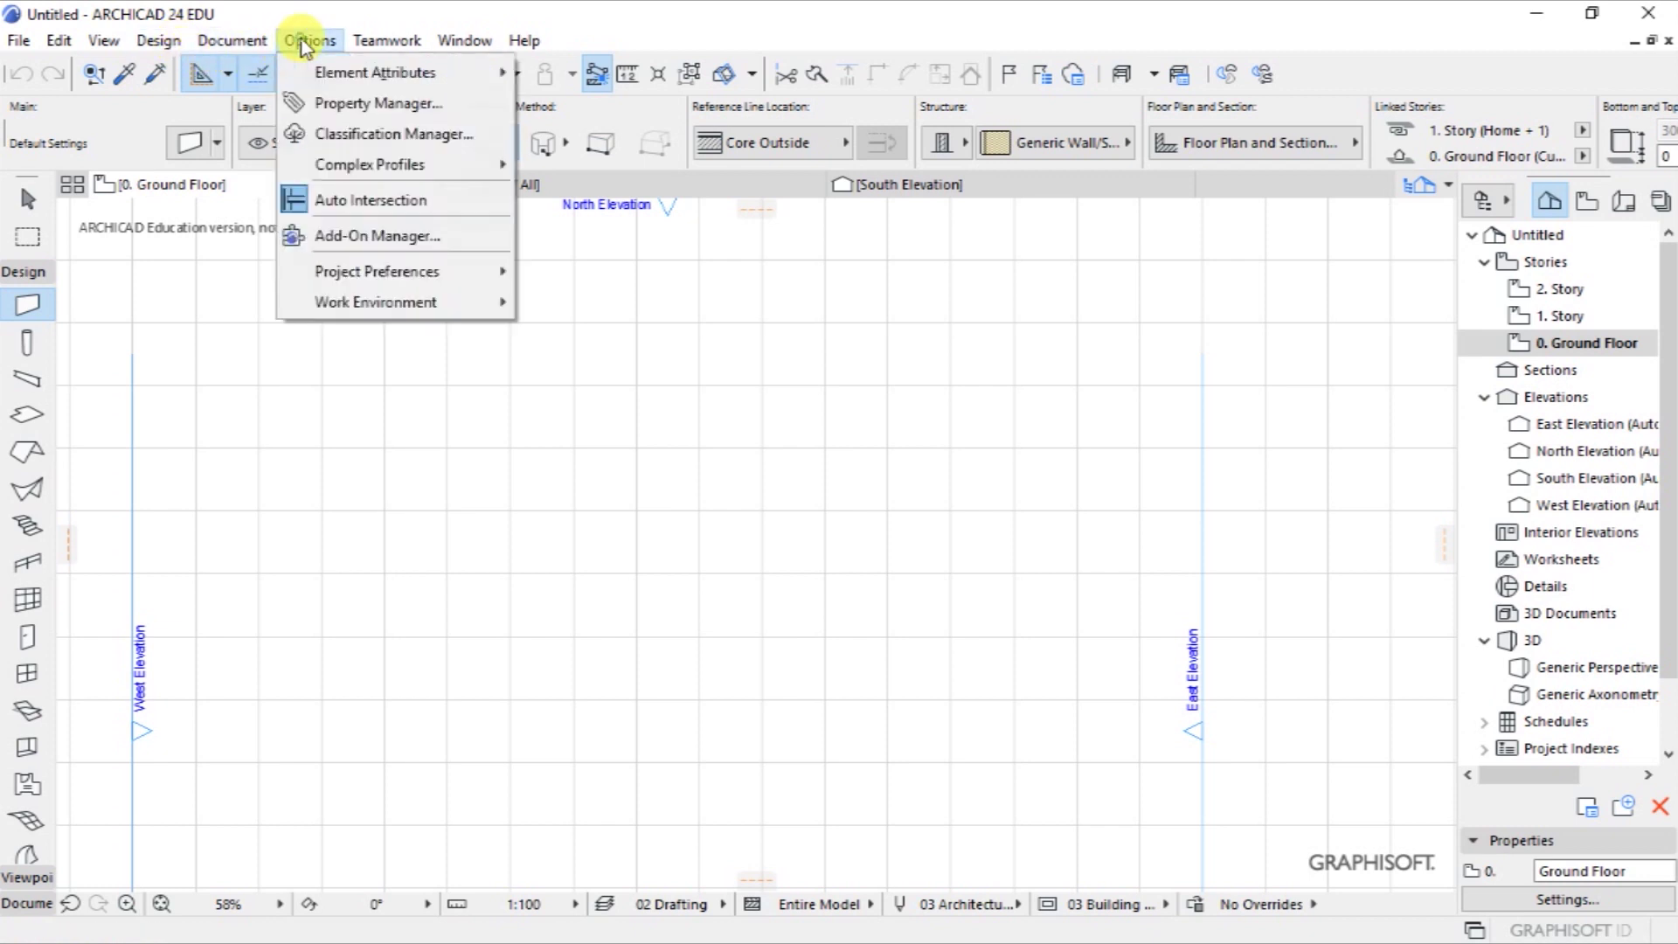
pyautogui.moveTo(374, 272)
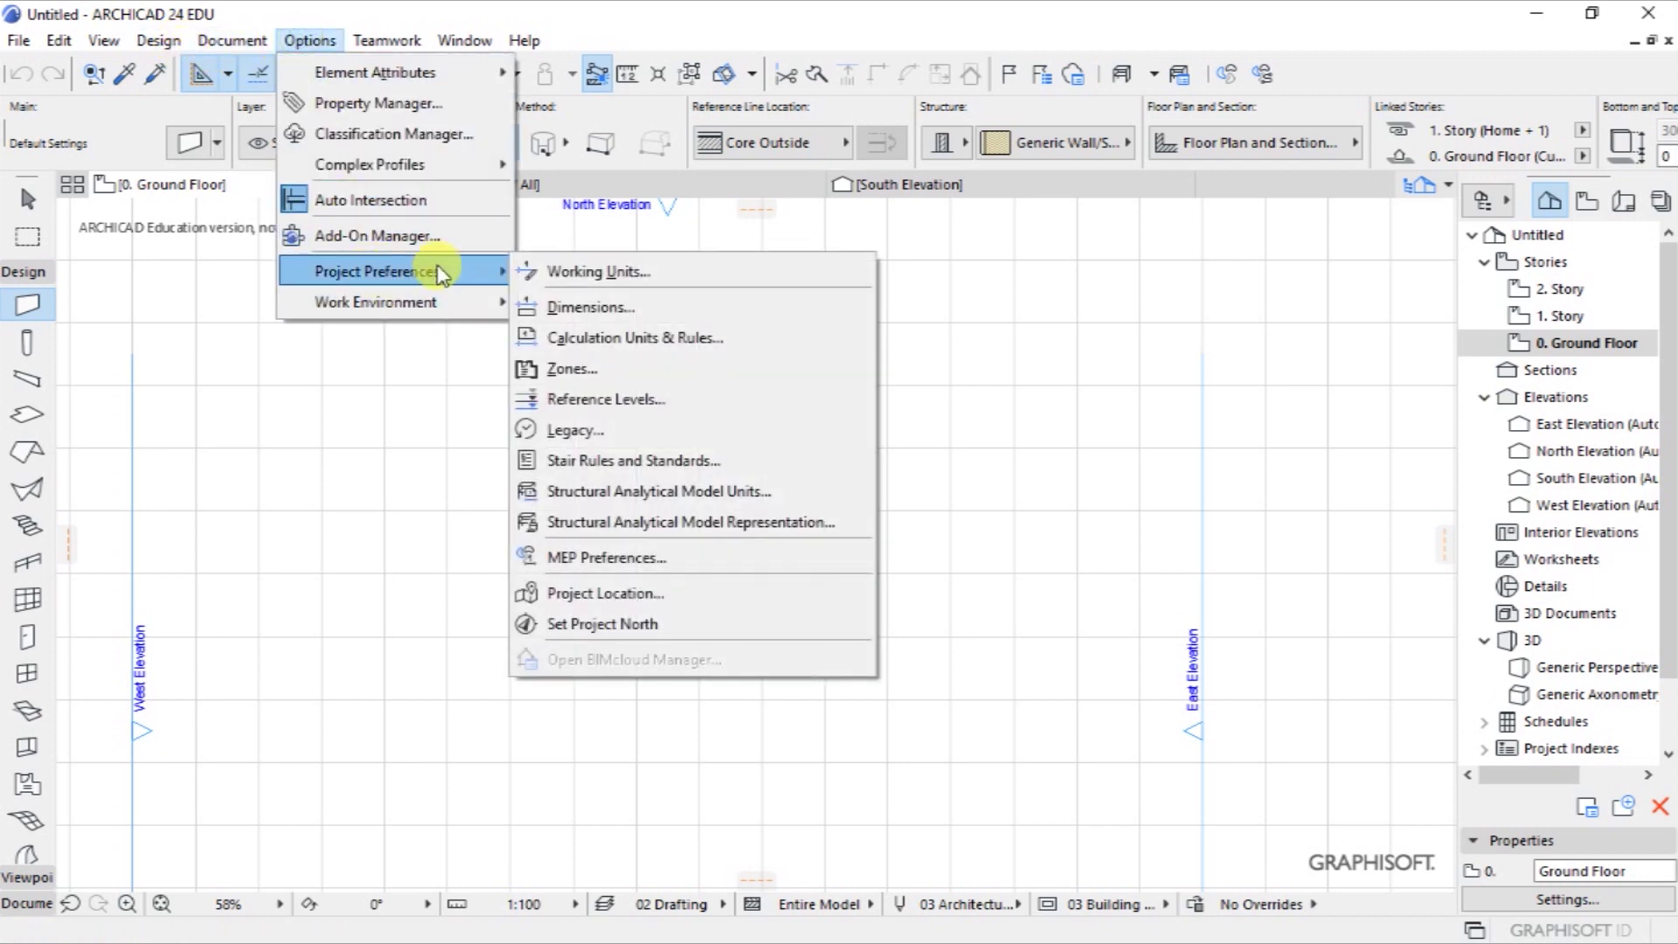
pyautogui.click(585, 309)
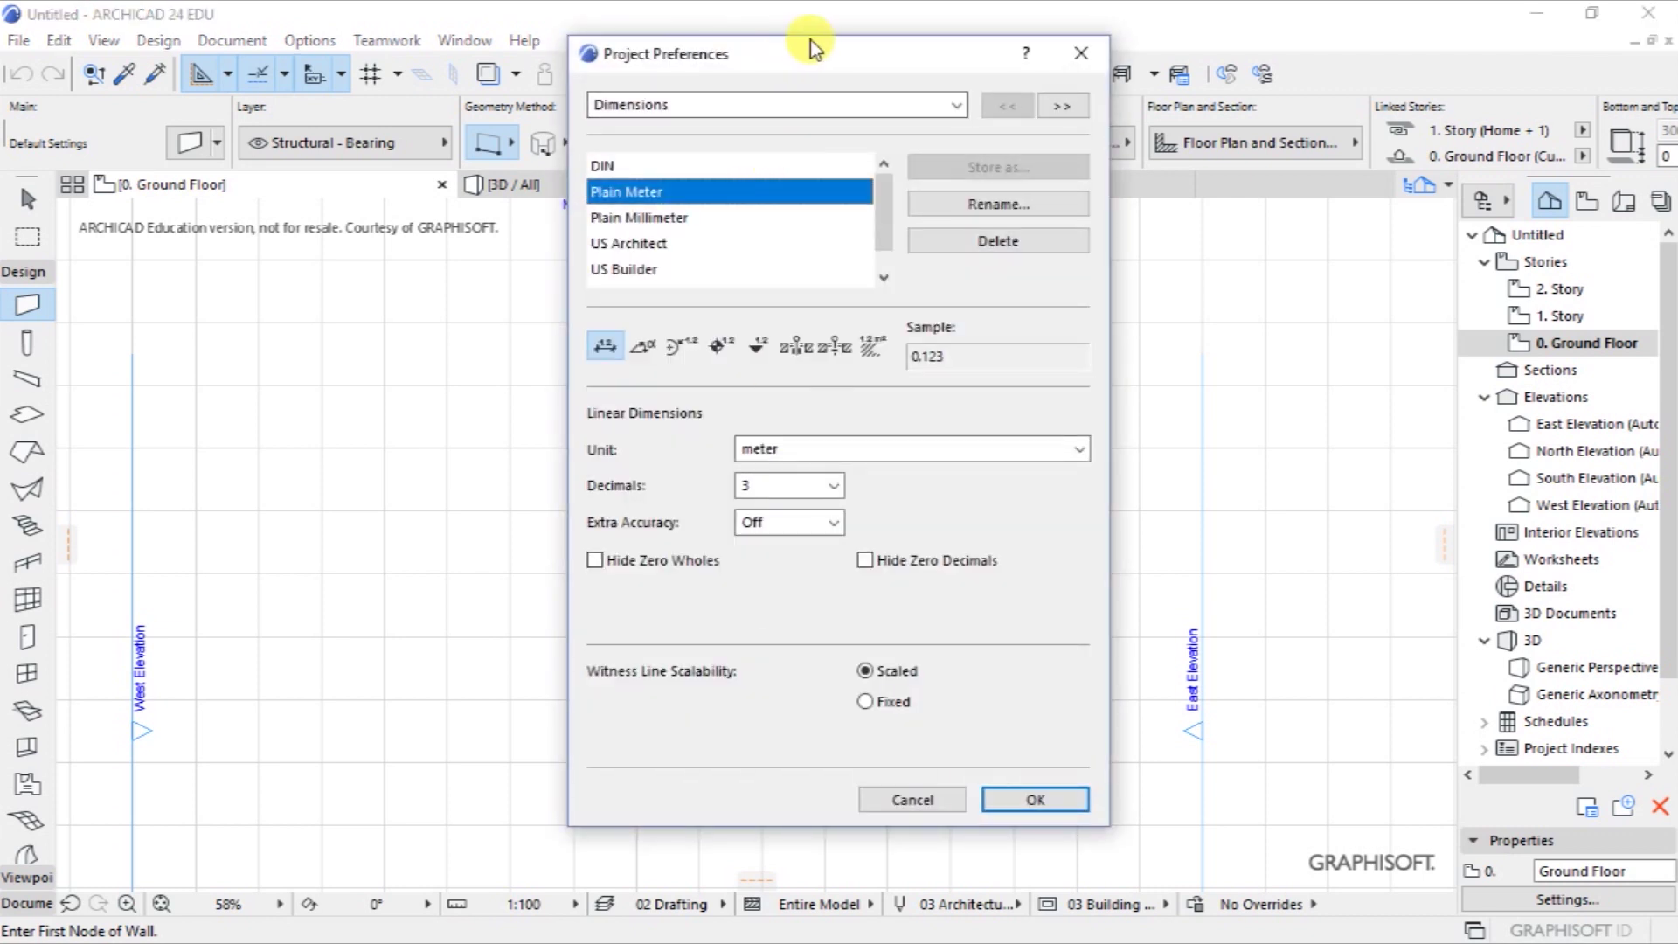
pyautogui.moveTo(831, 53); pyautogui.dragTo(808, 84)
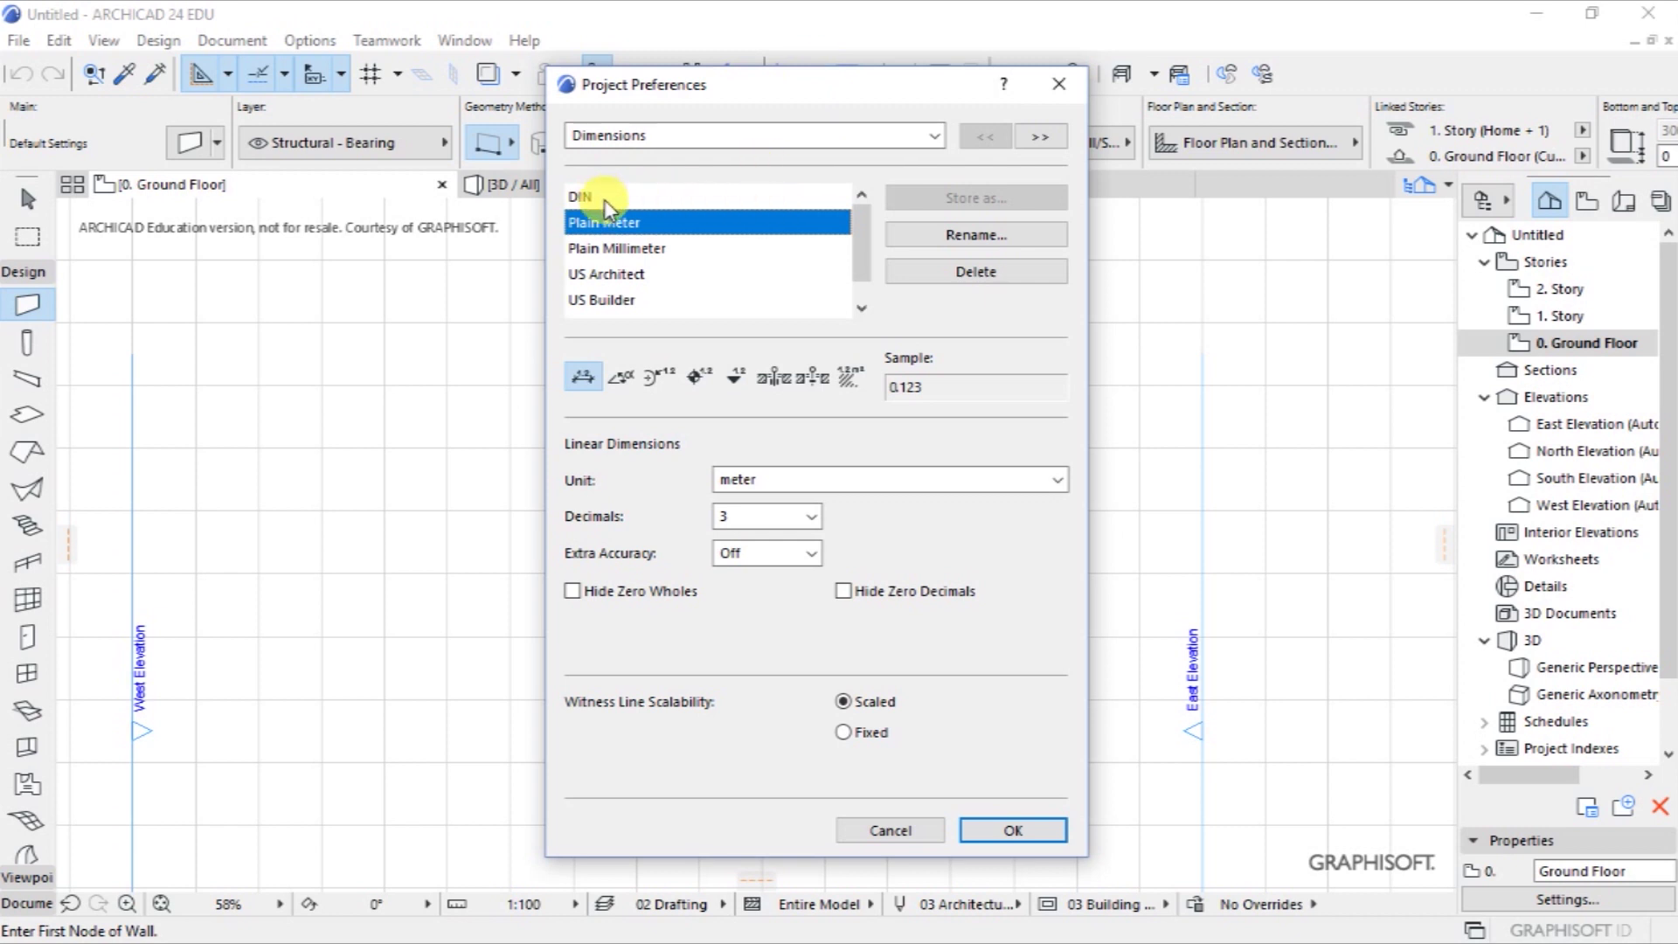
pyautogui.click(620, 249)
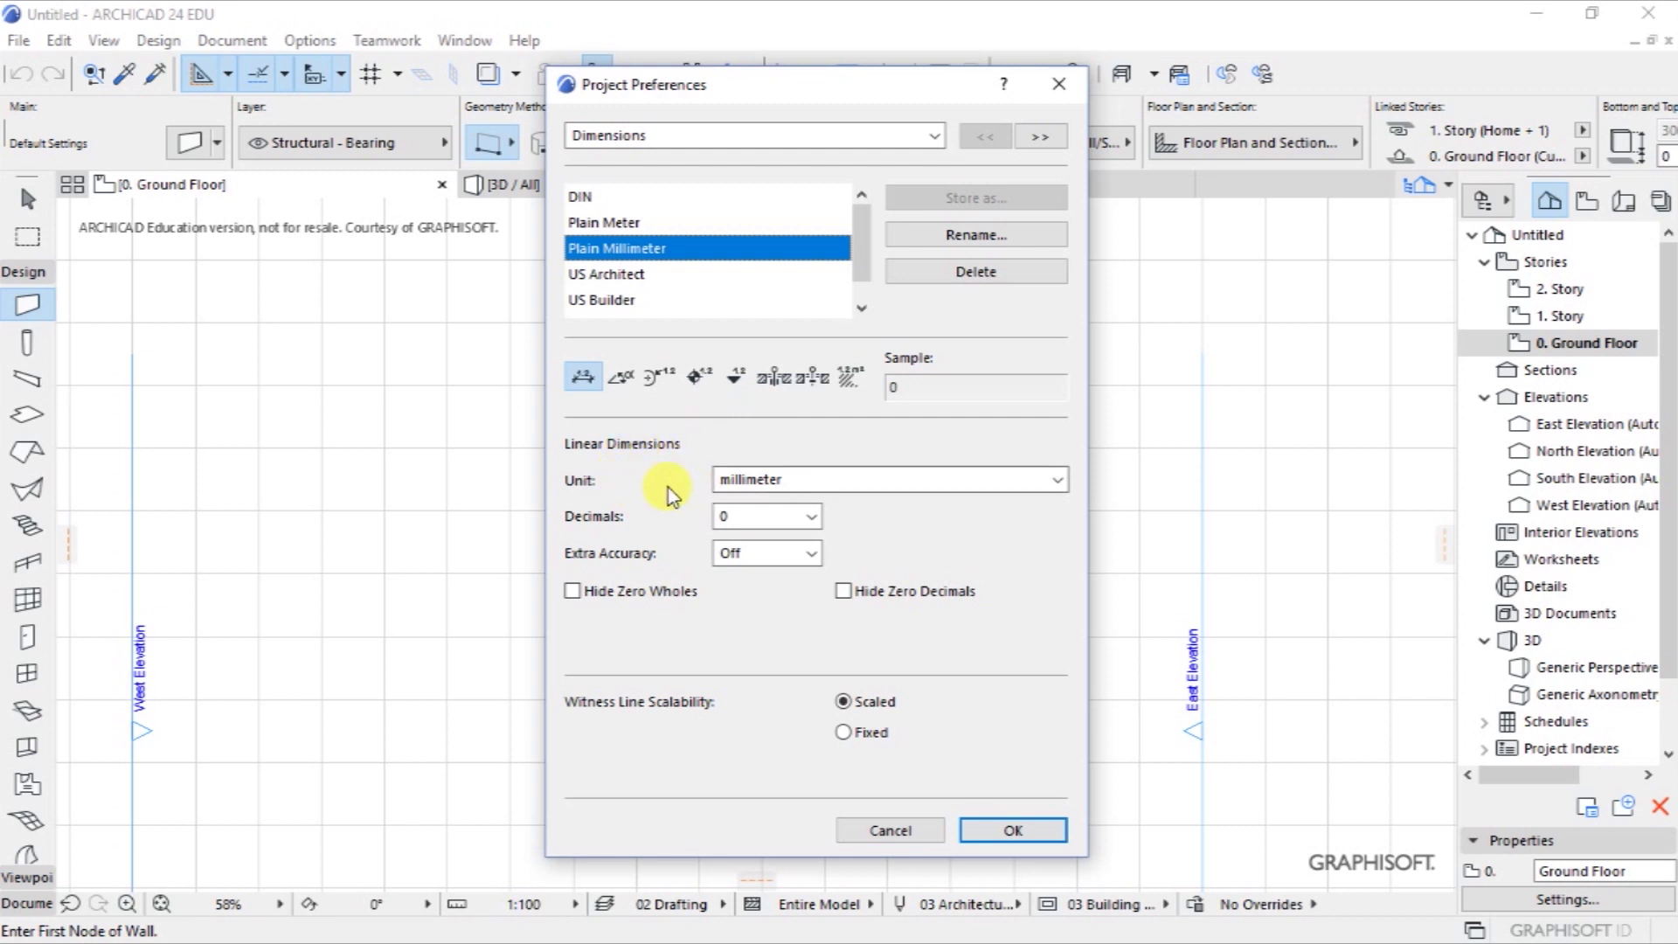
pyautogui.click(845, 485)
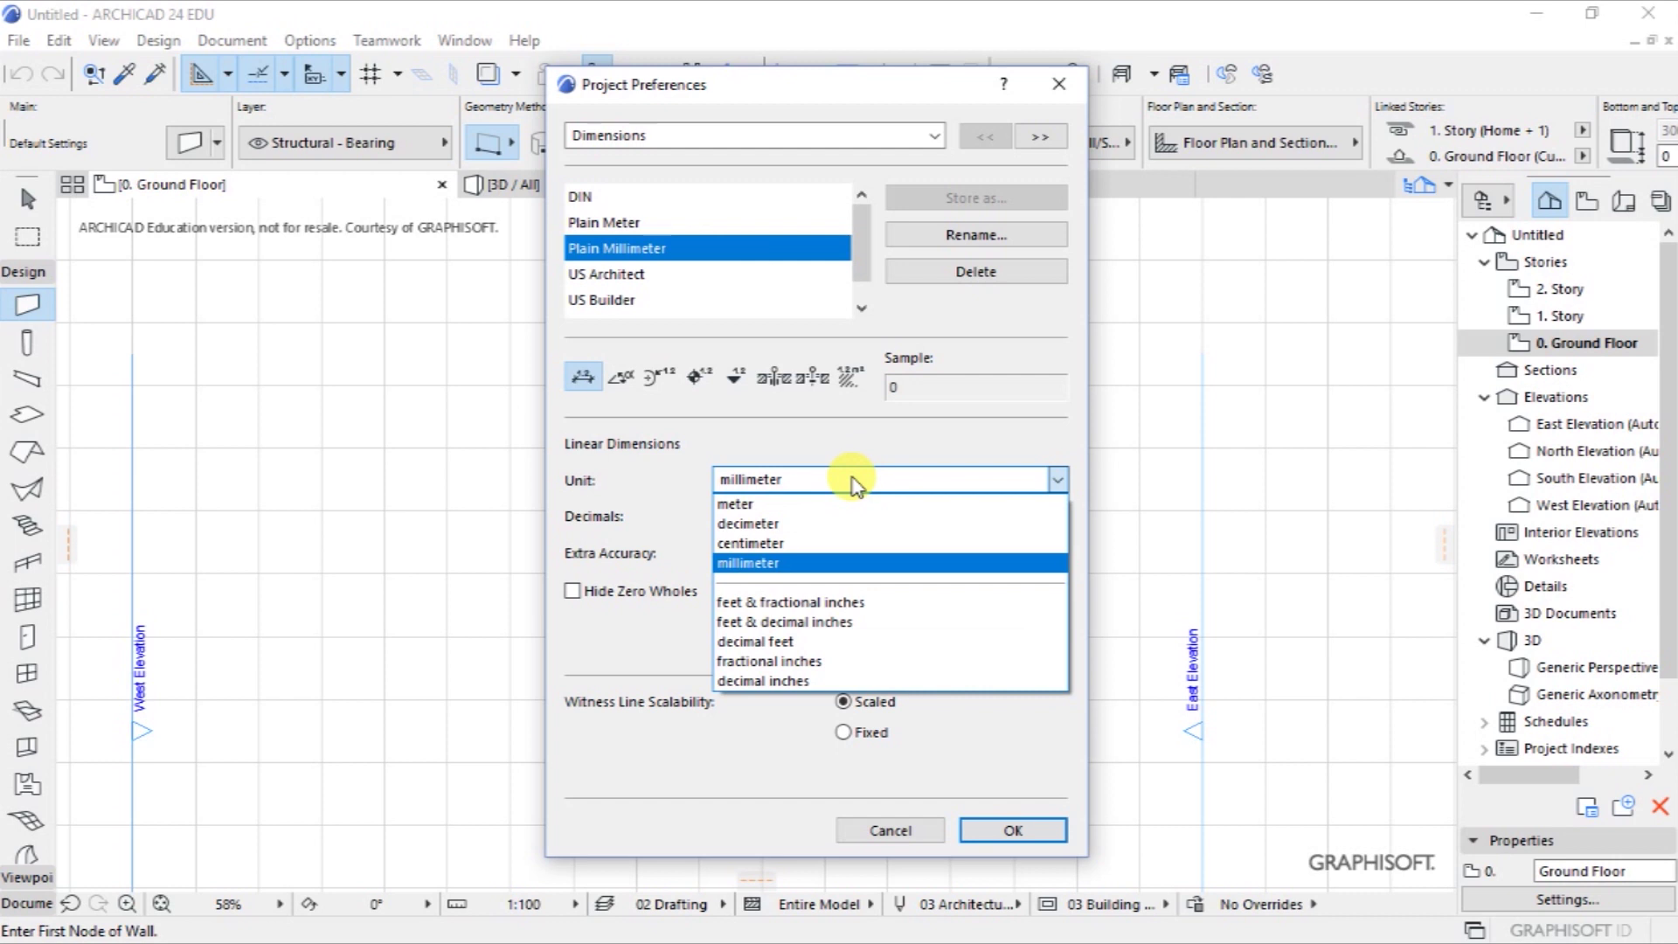
pyautogui.click(851, 483)
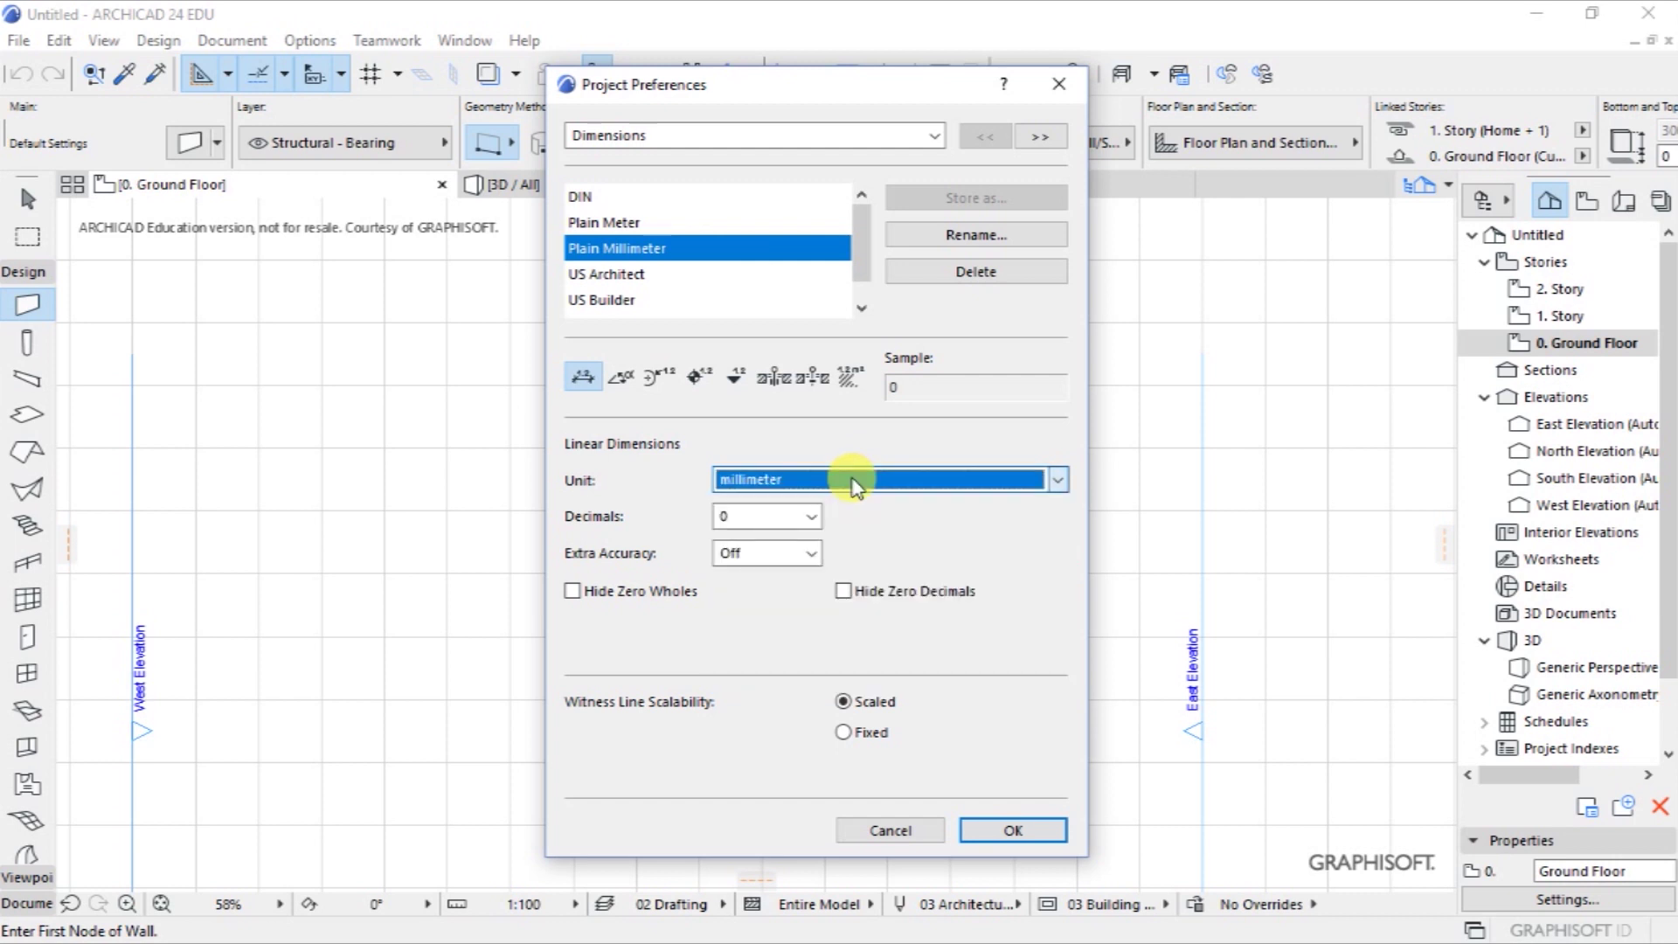
pyautogui.click(812, 518)
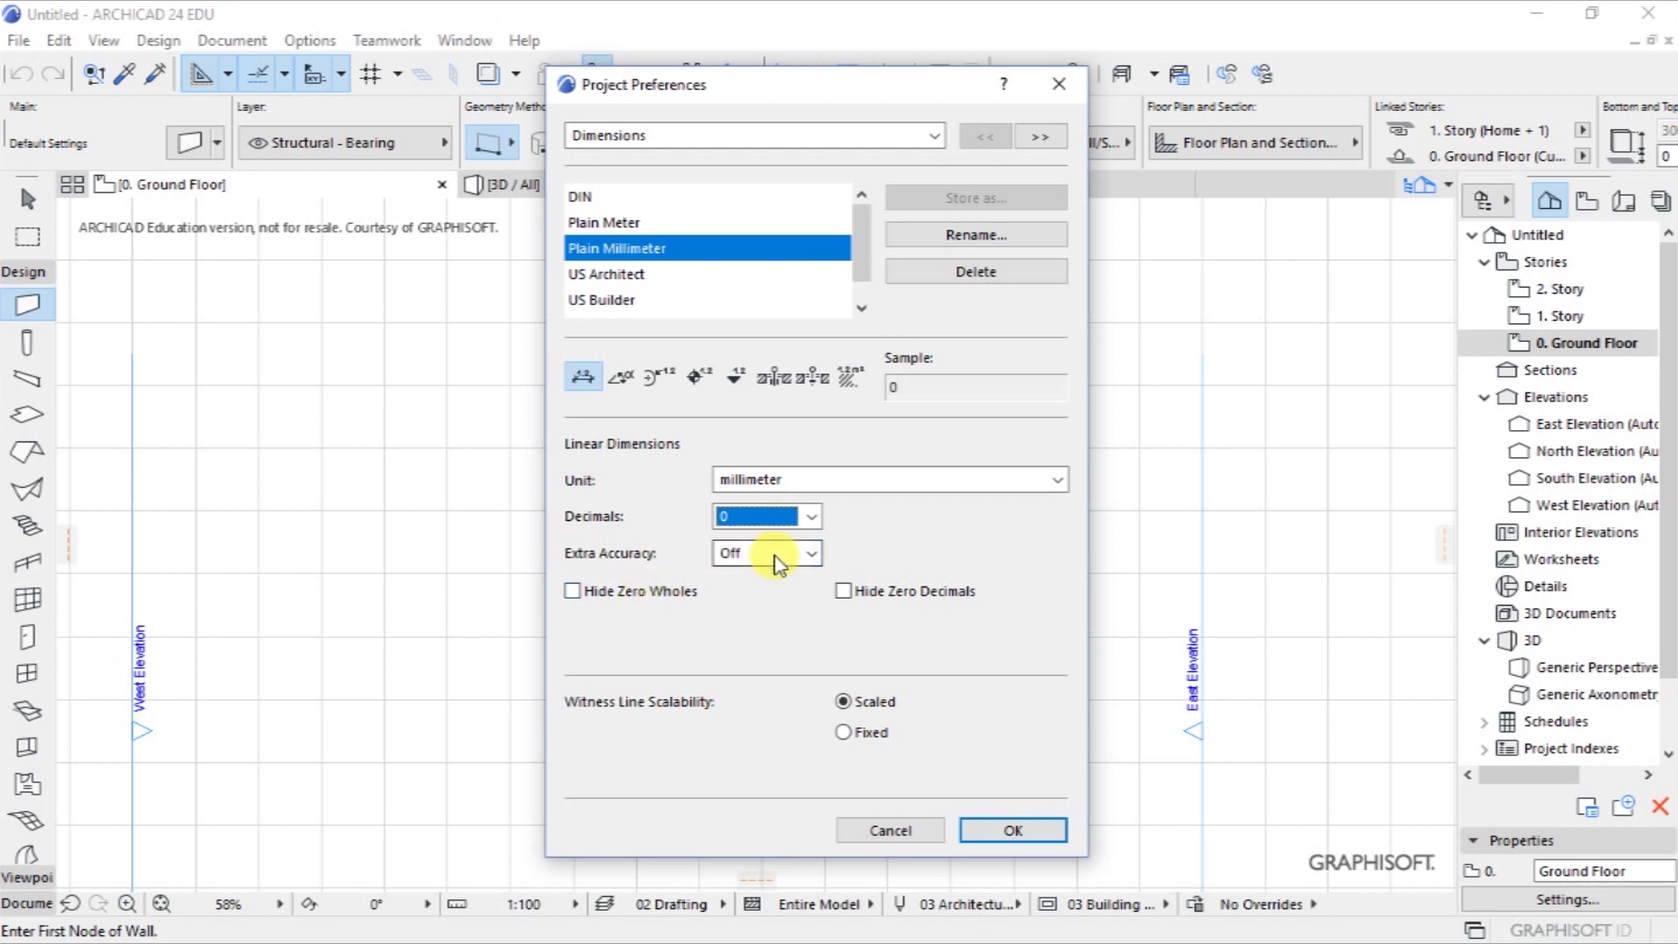
pyautogui.click(812, 553)
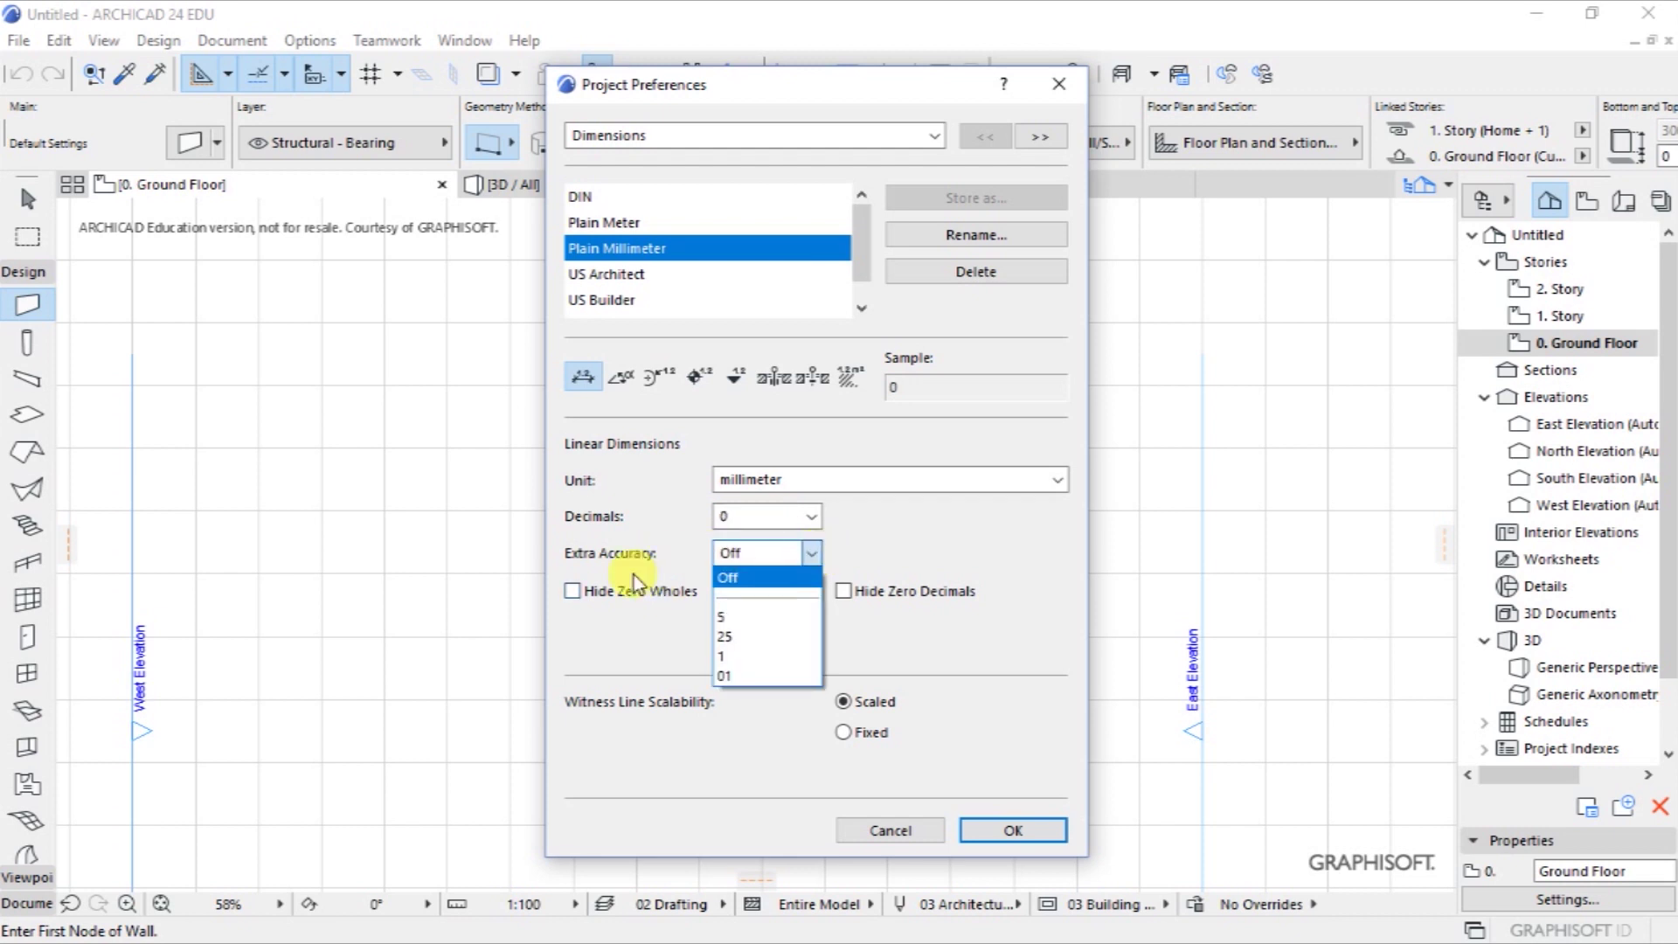
pyautogui.click(734, 576)
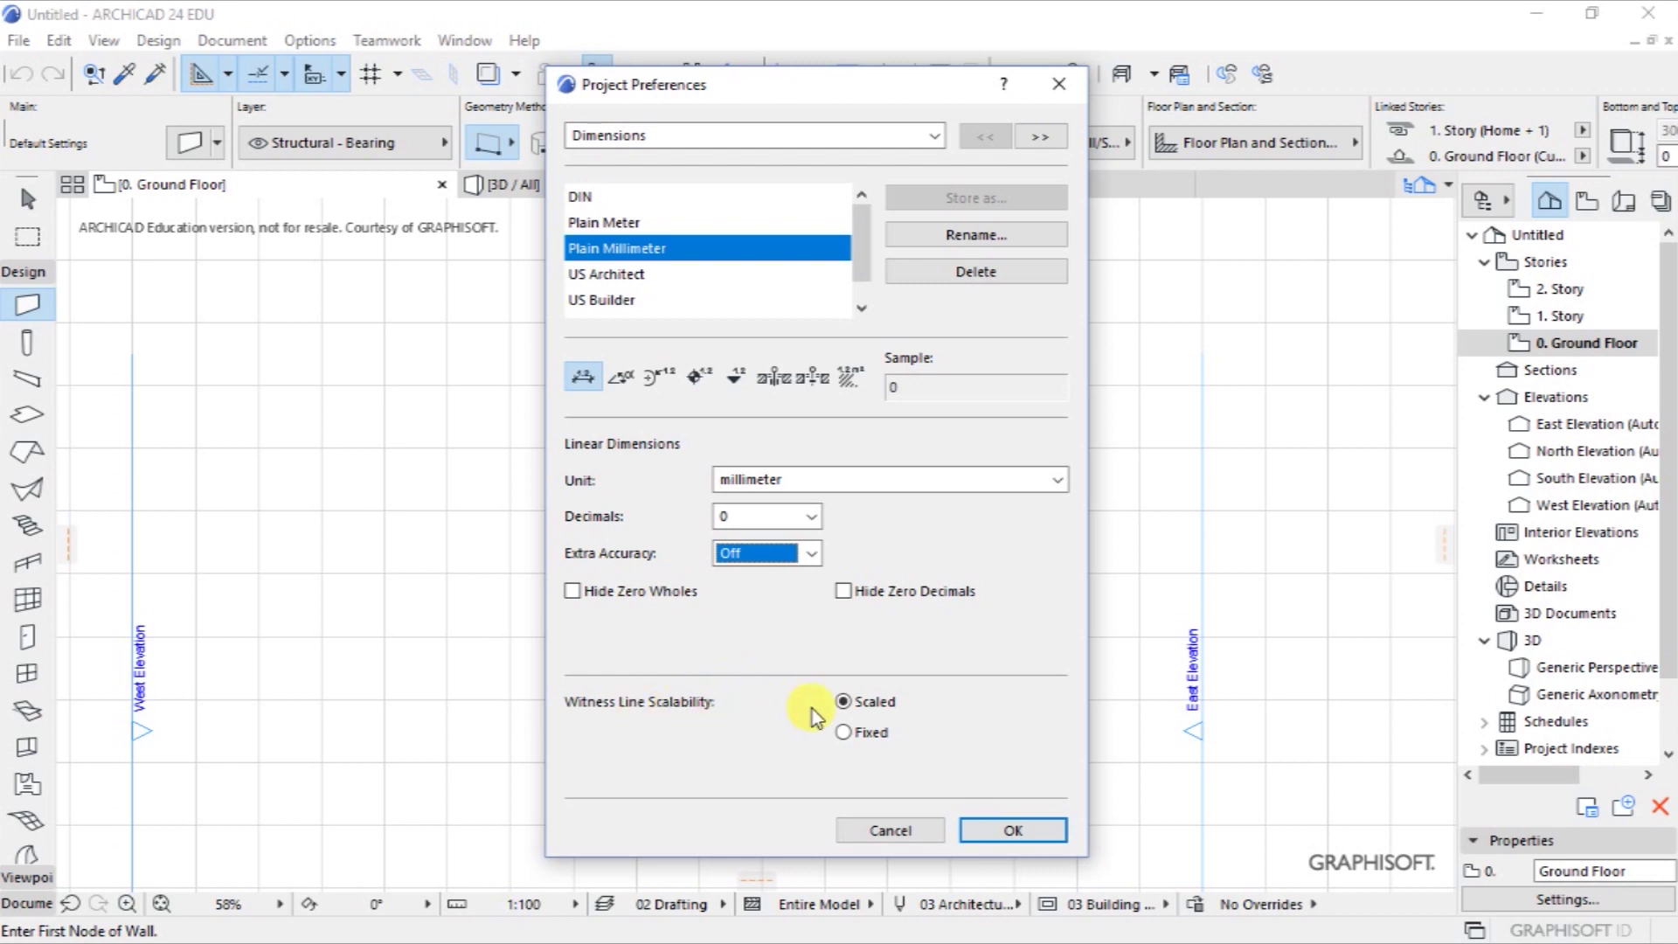
pyautogui.click(996, 828)
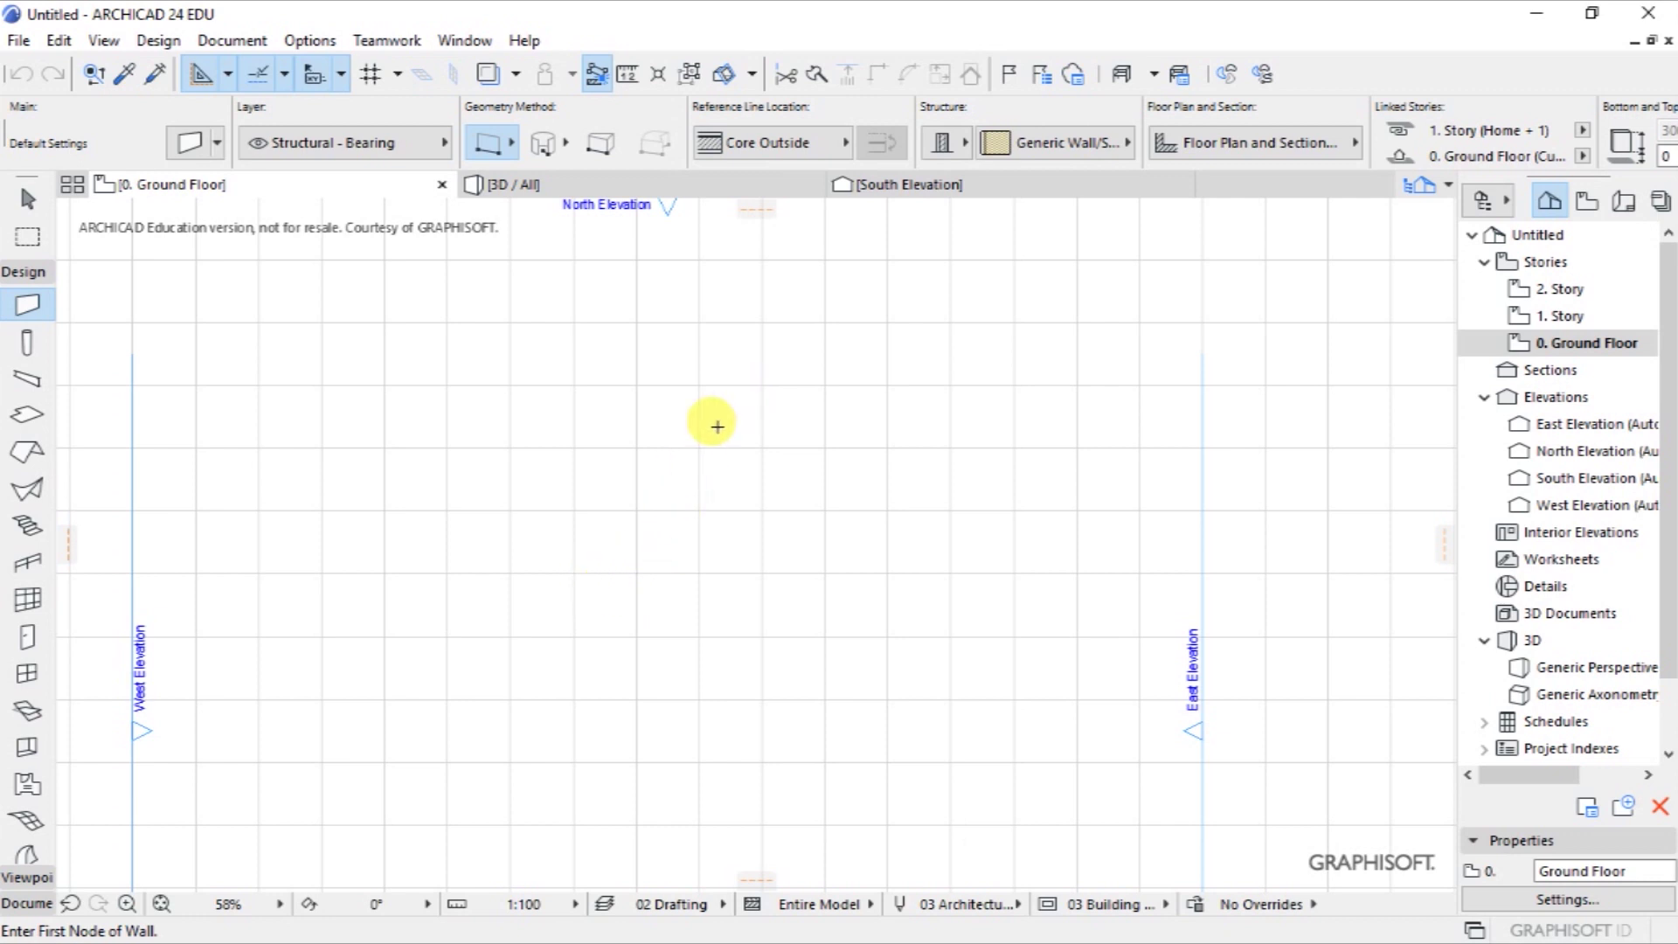
pyautogui.scroll(-1, 859, 472)
pyautogui.scroll(-1, 859, 466)
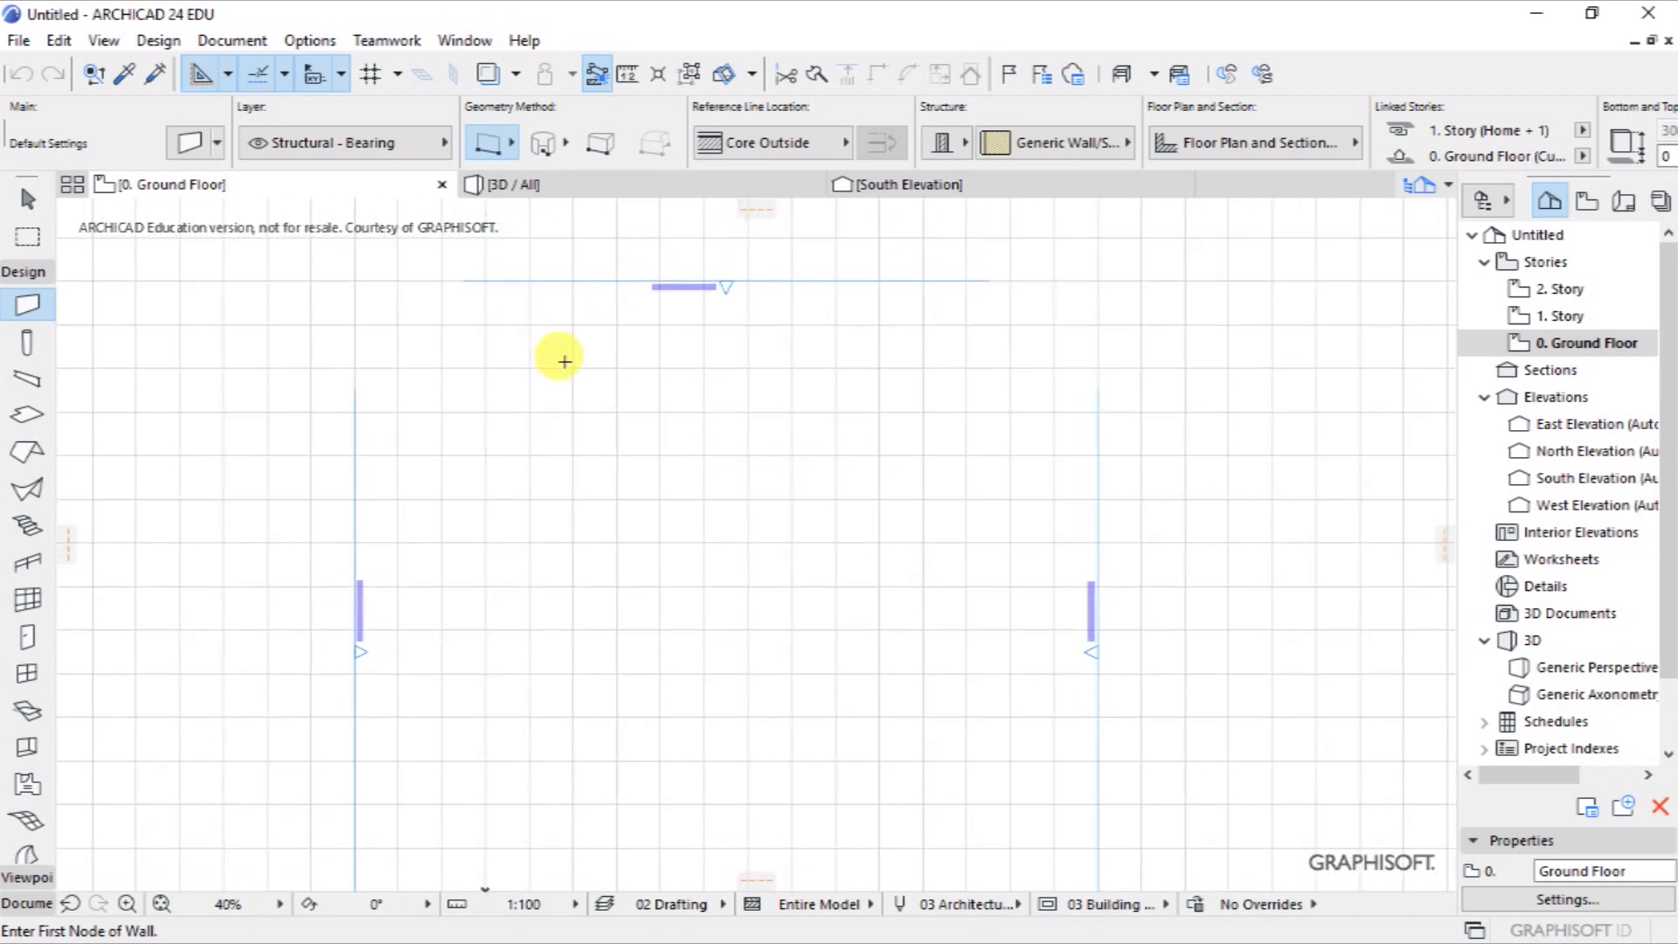
pyautogui.scroll(1, 663, 245)
pyautogui.scroll(1, 668, 246)
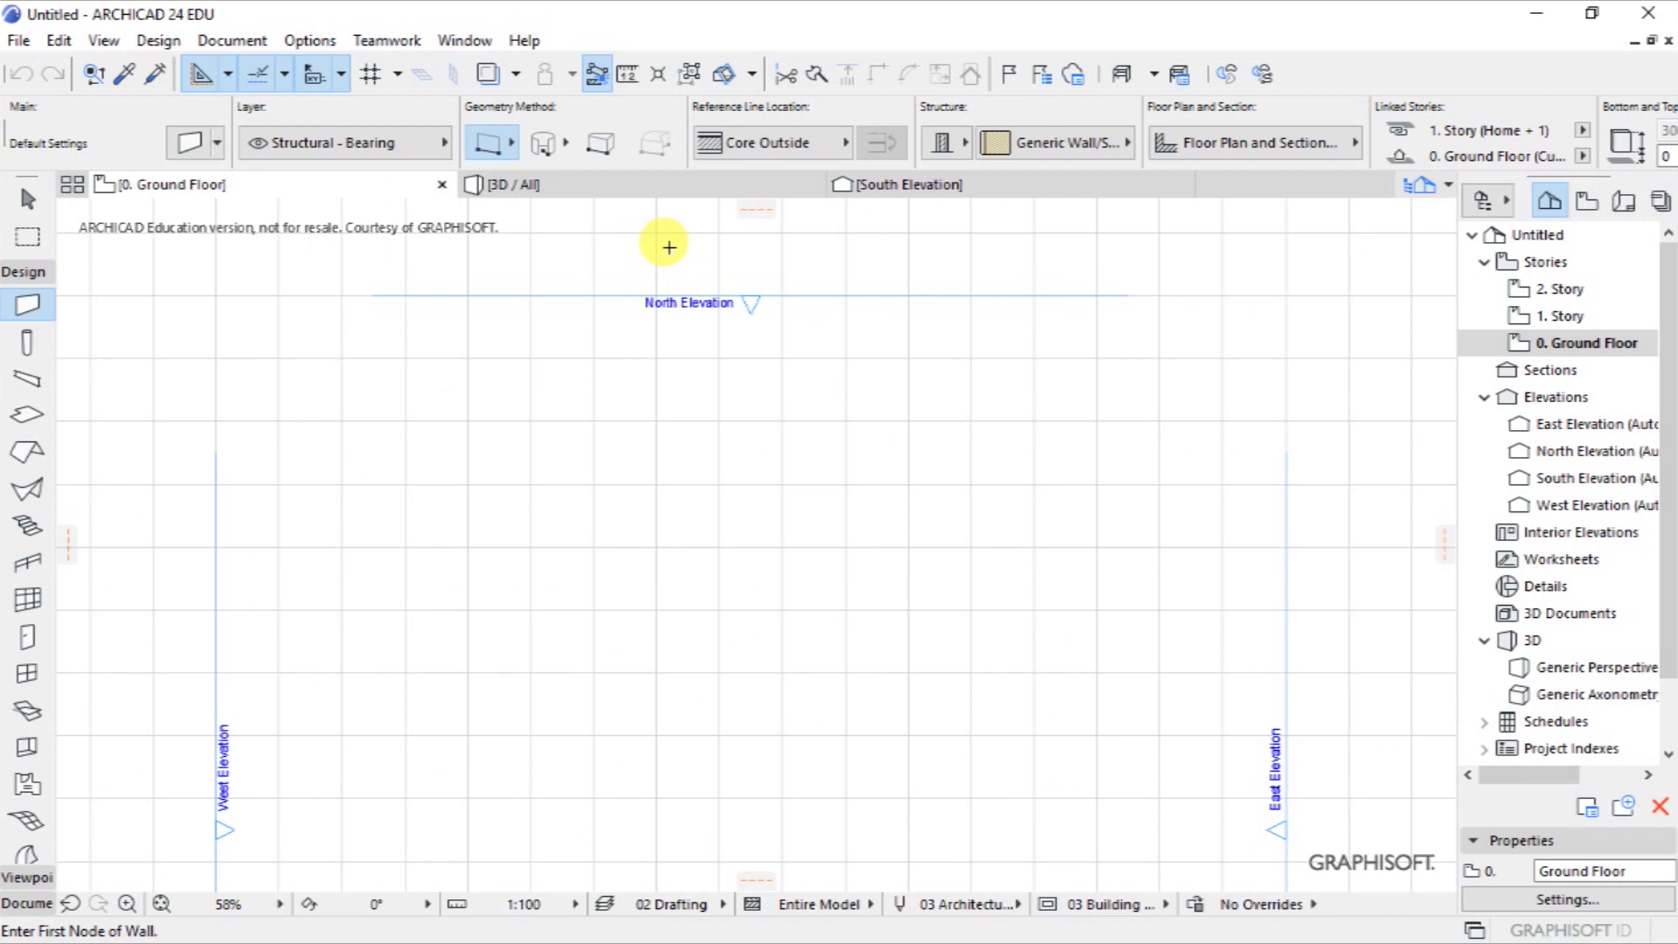